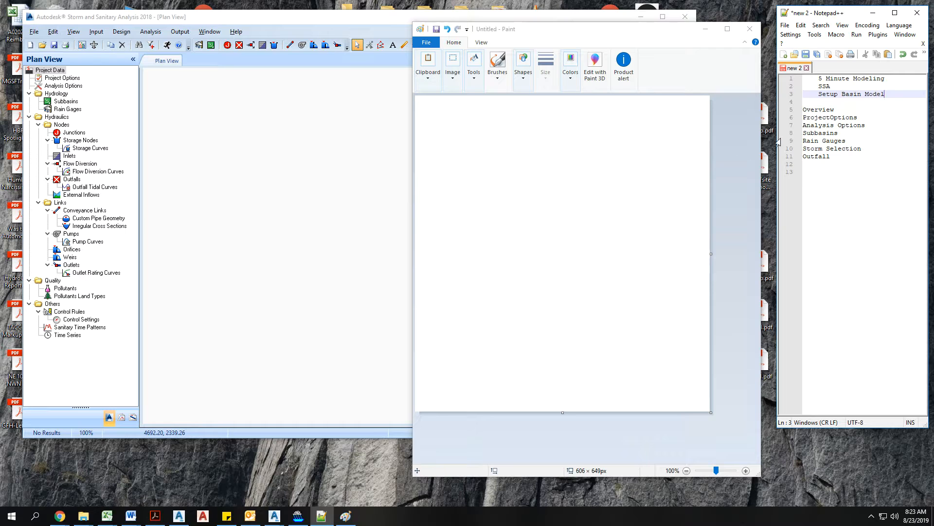
# Step: Switch to Paint, widen its window to the full colour palette and draw a red rounded basin outline on the canvas
pyautogui.click(828, 109)
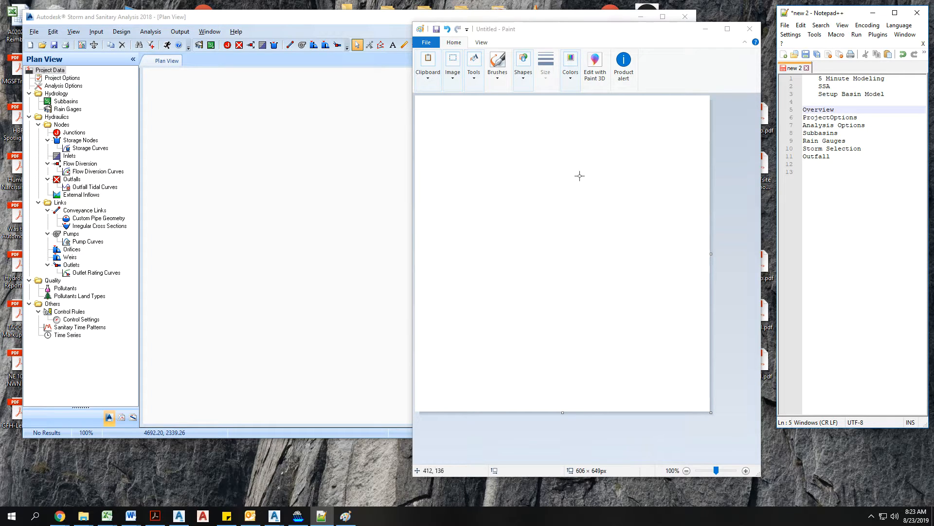
pyautogui.click(503, 79)
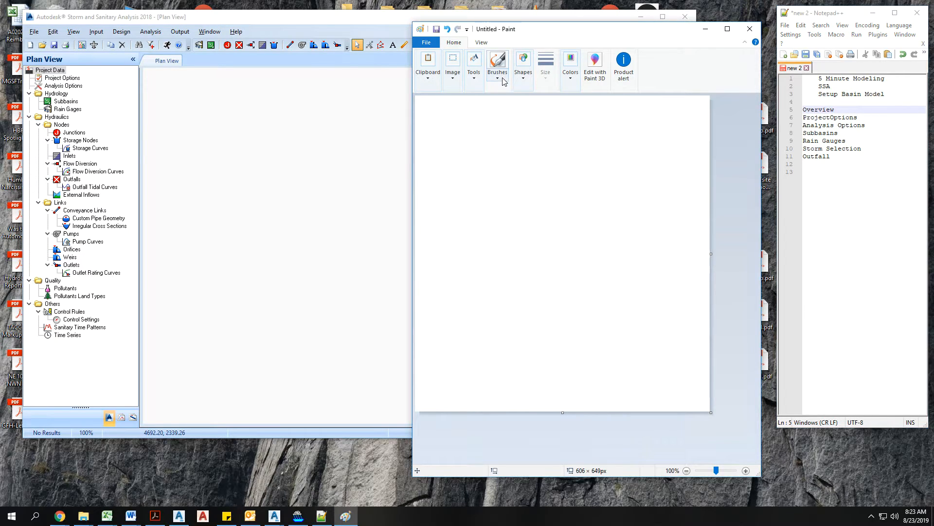
pyautogui.moveTo(414, 195); pyautogui.dragTo(286, 195)
pyautogui.moveTo(461, 174)
pyautogui.mouseDown()
pyautogui.moveTo(412, 179)
pyautogui.moveTo(398, 209)
pyautogui.moveTo(463, 232)
pyautogui.moveTo(476, 190)
pyautogui.moveTo(461, 173)
pyautogui.mouseUp()
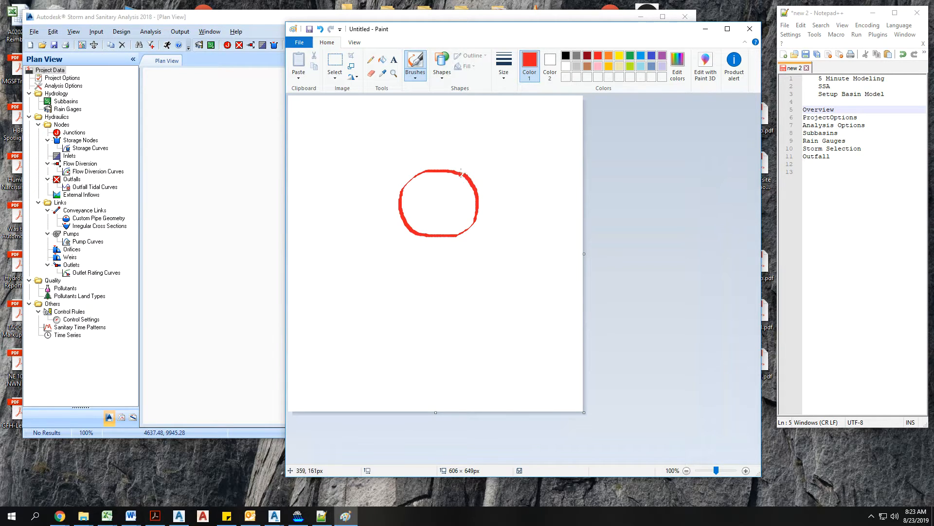
# Step: Draw blue rain strokes over the upper part of the red basin and a green flow line running from it down to a triangular outfall
pyautogui.click(642, 56)
pyautogui.moveTo(411, 150)
pyautogui.mouseDown()
pyautogui.moveTo(399, 184)
pyautogui.moveTo(419, 174)
pyautogui.moveTo(418, 196)
pyautogui.mouseUp()
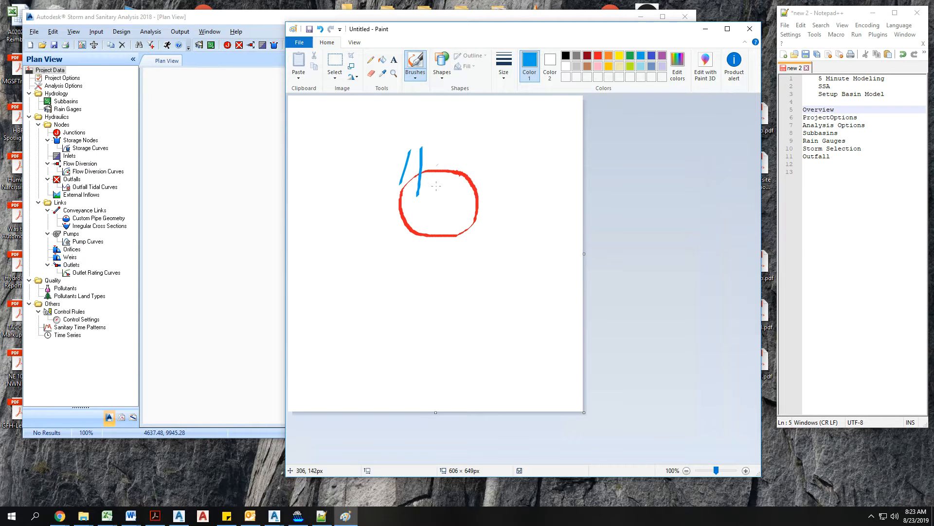
pyautogui.moveTo(438, 164)
pyautogui.mouseDown()
pyautogui.moveTo(432, 210)
pyautogui.moveTo(454, 213)
pyautogui.mouseUp()
pyautogui.moveTo(480, 154); pyautogui.dragTo(476, 195)
pyautogui.moveTo(449, 157); pyautogui.dragTo(445, 178)
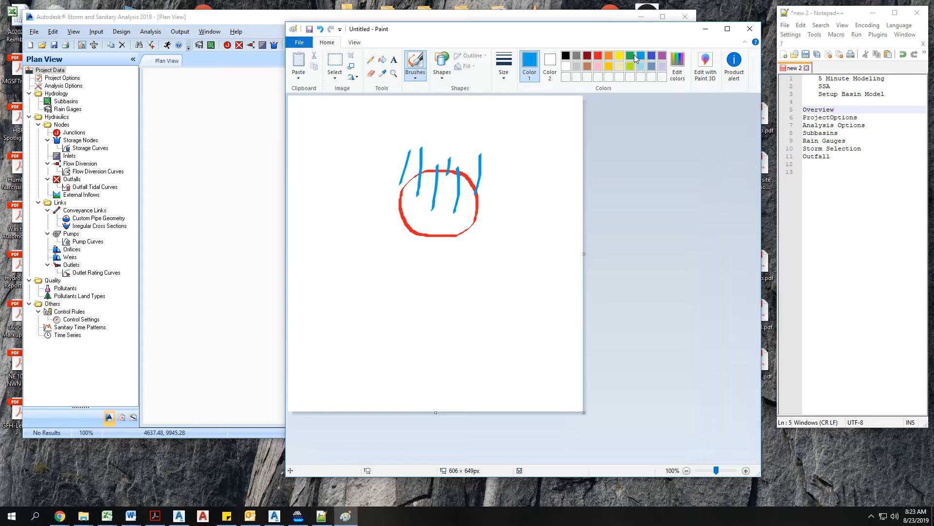
pyautogui.click(631, 56)
pyautogui.moveTo(422, 225)
pyautogui.mouseDown()
pyautogui.moveTo(347, 290)
pyautogui.moveTo(356, 299)
pyautogui.moveTo(359, 280)
pyautogui.mouseUp()
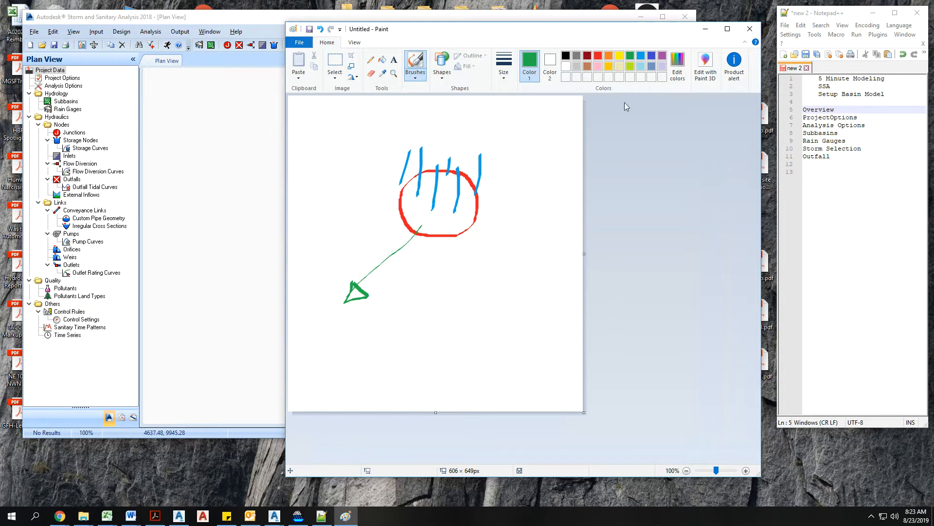
# Step: Minimize Paint, enlarge the Storm and Sanitary Analysis window slightly and place the cursor on the ProjectOptions line of the notes
pyautogui.click(705, 30)
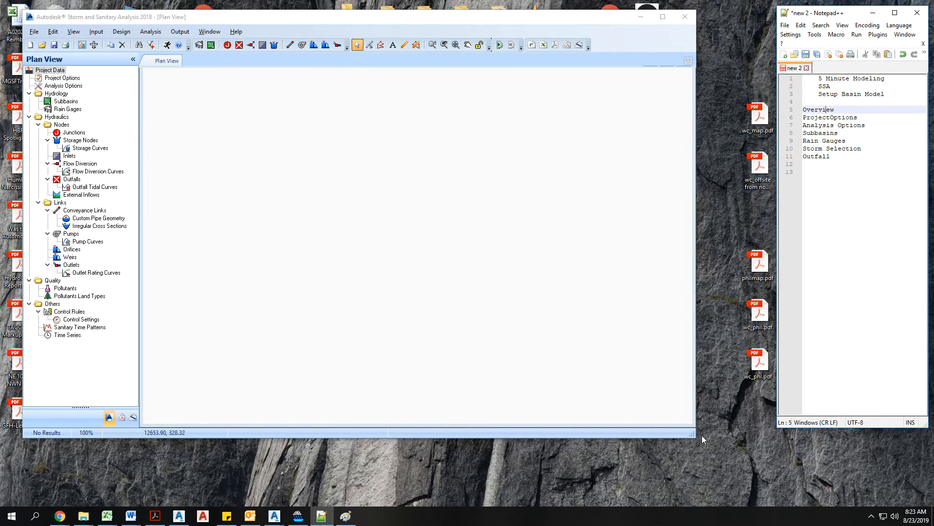
pyautogui.moveTo(702, 435); pyautogui.dragTo(717, 451)
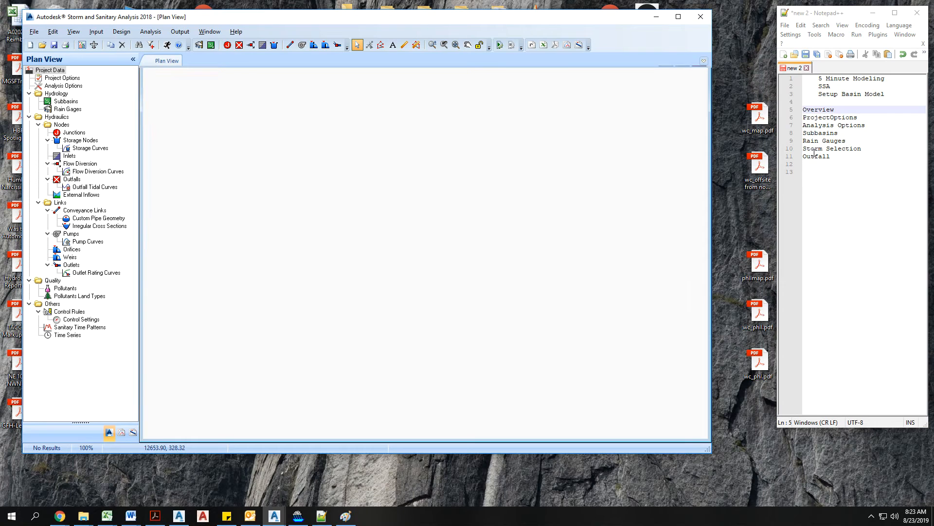
pyautogui.click(852, 118)
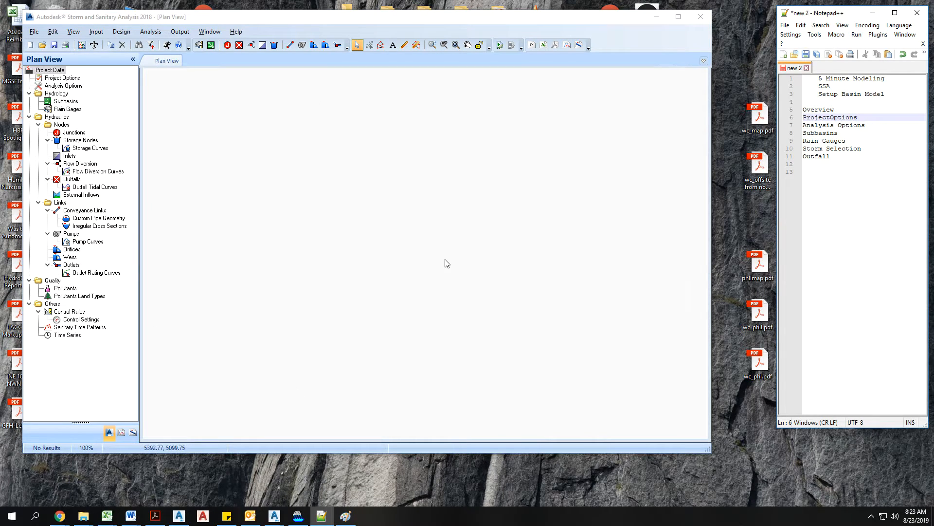
# Step: Open the Project Options and choose SCS TR-55 as the hydrology method
pyautogui.click(70, 79)
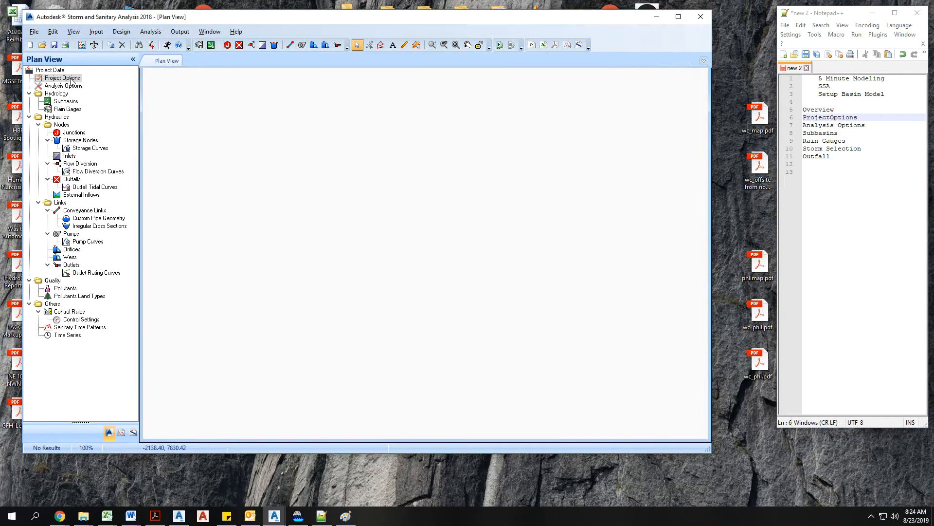
pyautogui.doubleClick(71, 79)
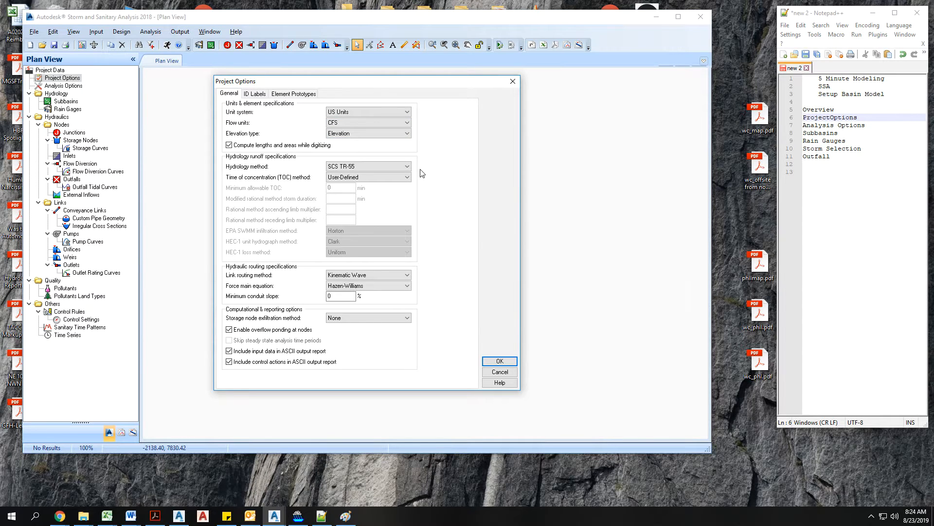
pyautogui.click(408, 166)
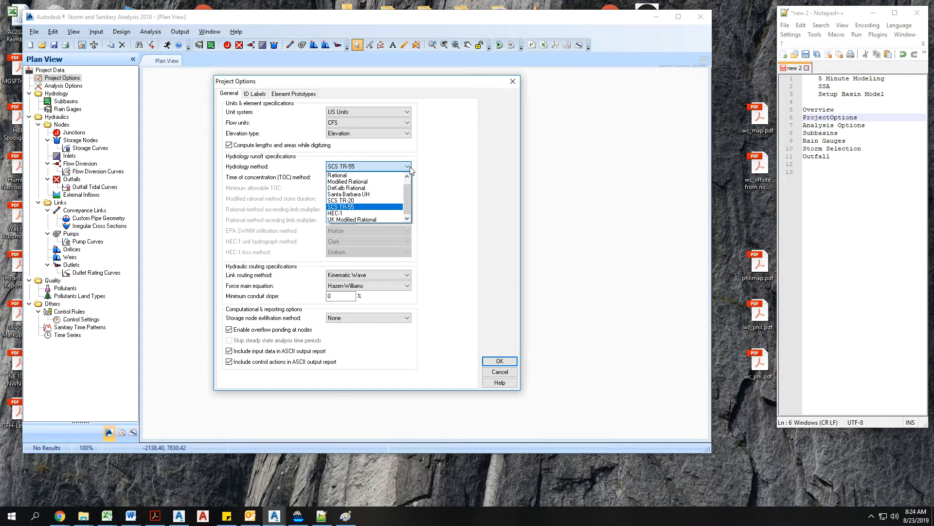
pyautogui.click(410, 169)
pyautogui.click(410, 169)
pyautogui.click(392, 207)
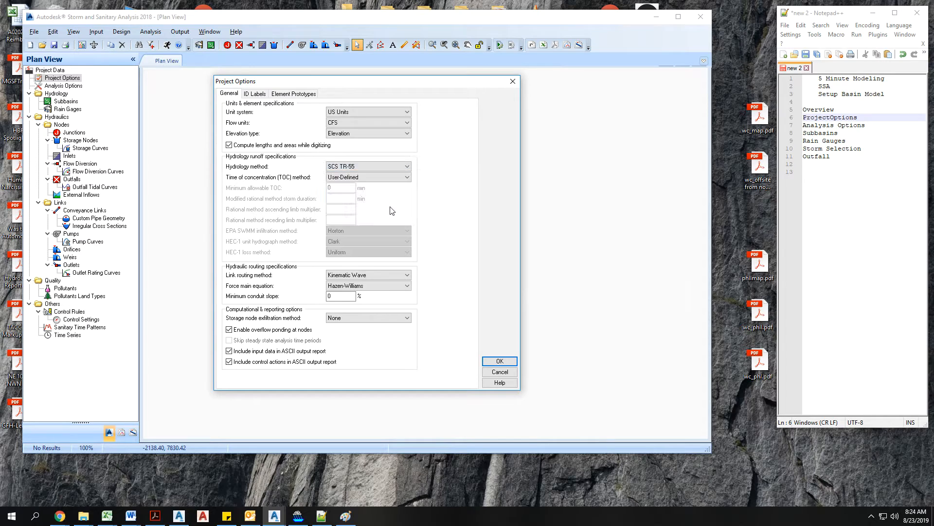
# Step: Choose User-Defined as the time of concentration method and accept the project options
pyautogui.click(396, 179)
pyautogui.click(396, 181)
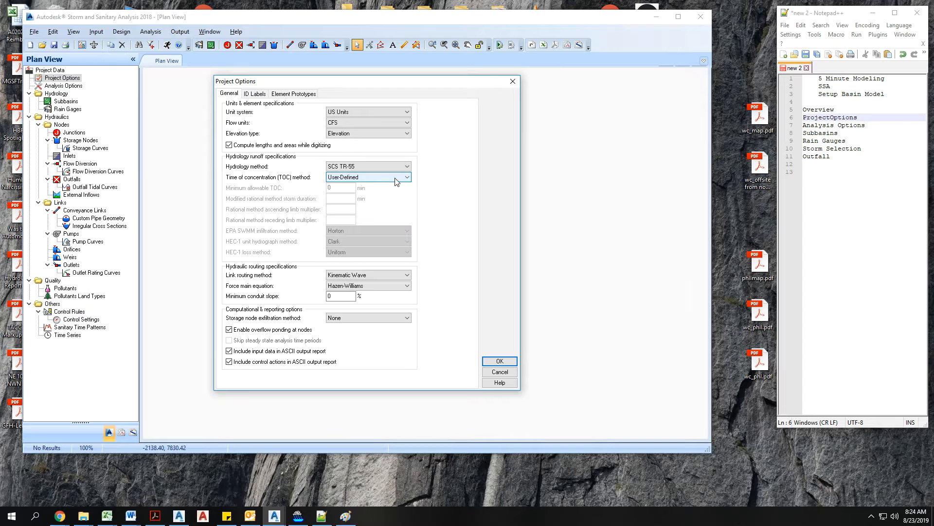
pyautogui.click(395, 179)
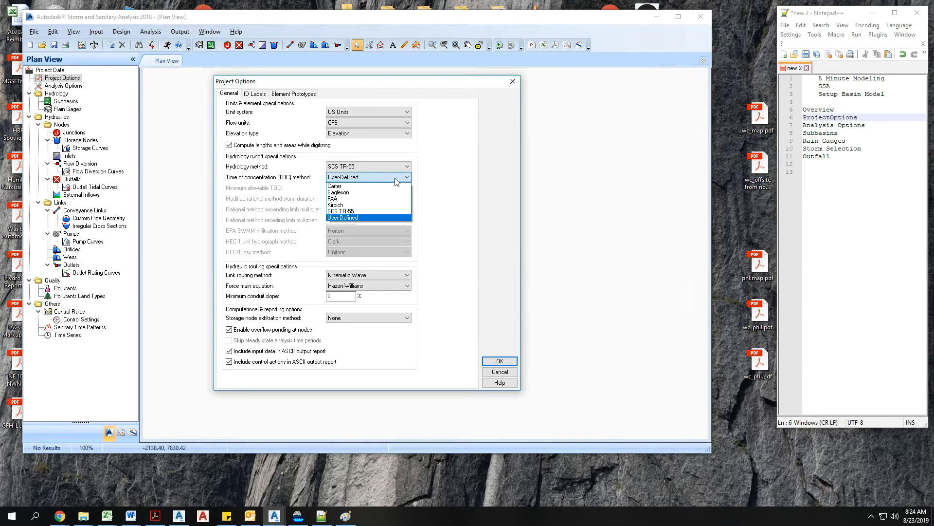
pyautogui.click(404, 218)
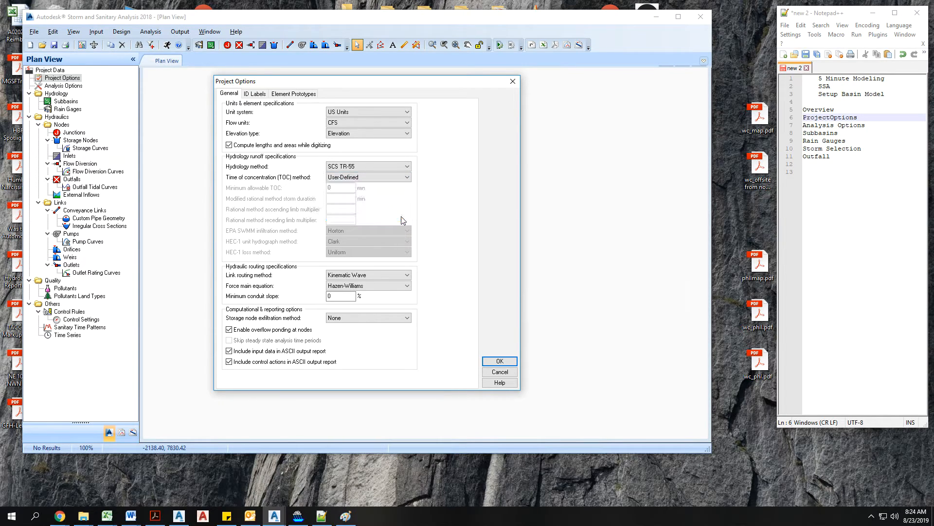
pyautogui.click(501, 362)
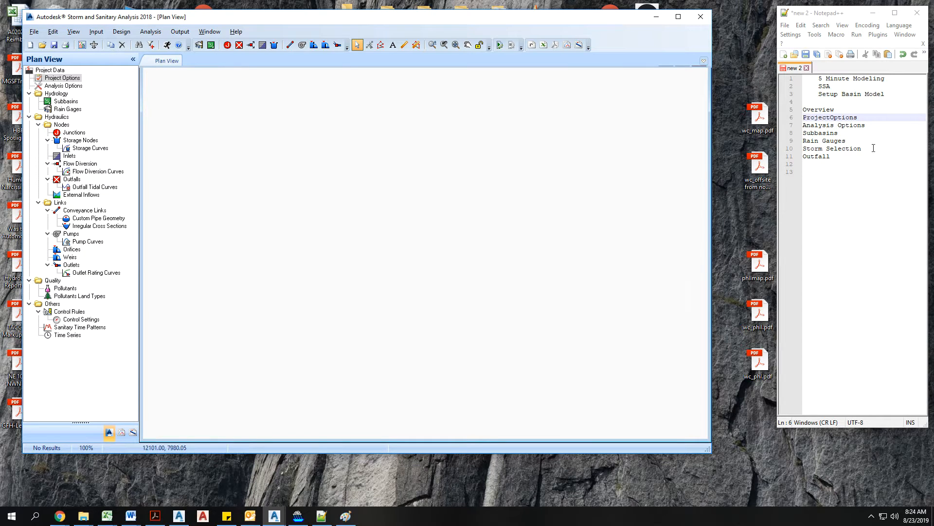
# Step: Set the analysis end date to 08/24/2019 in the Analysis Options, check the storm selection settings and close the dialog
pyautogui.click(868, 126)
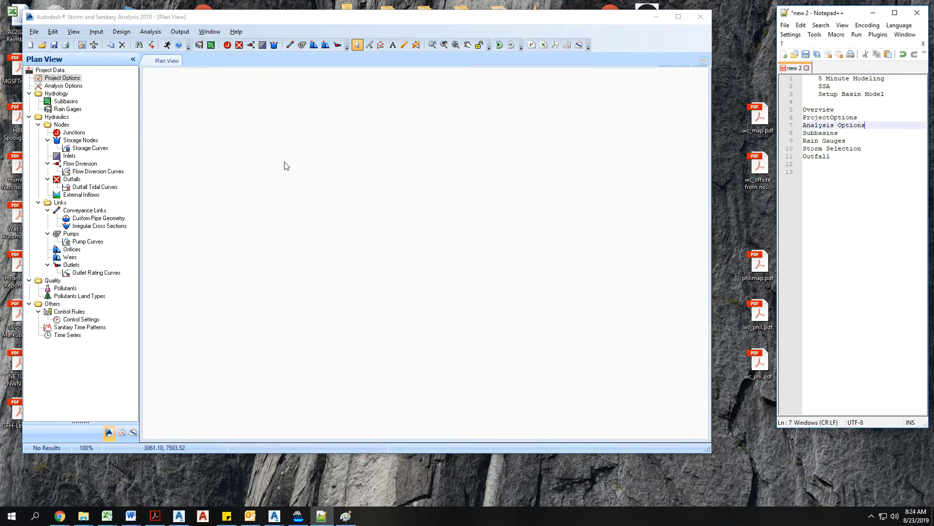
pyautogui.click(63, 86)
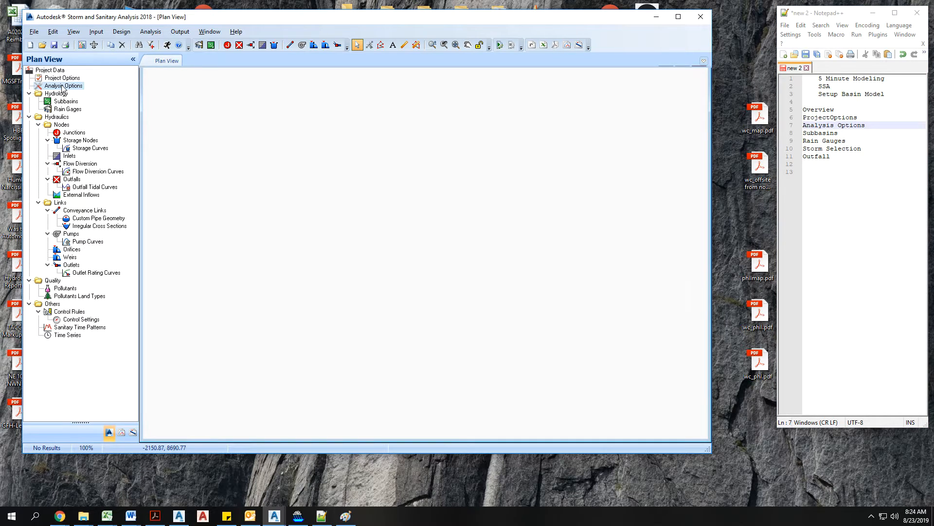
pyautogui.doubleClick(63, 86)
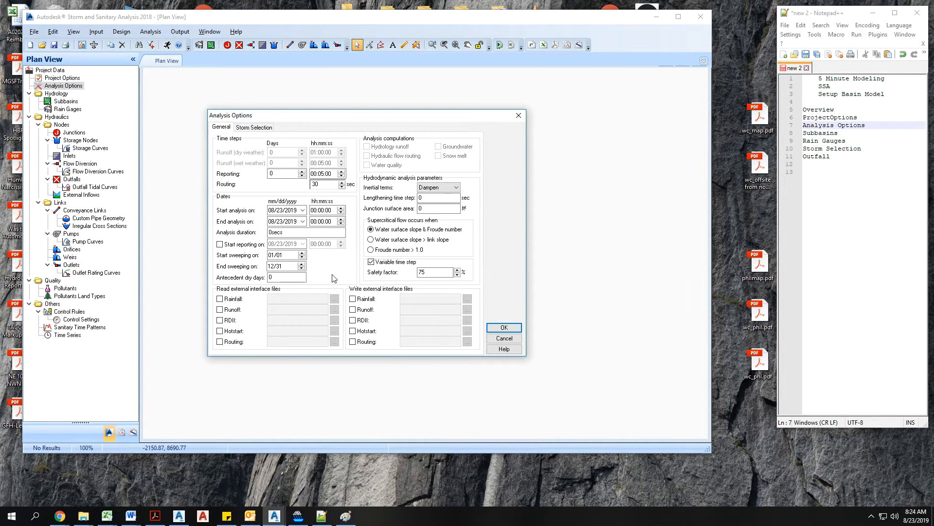
pyautogui.click(303, 222)
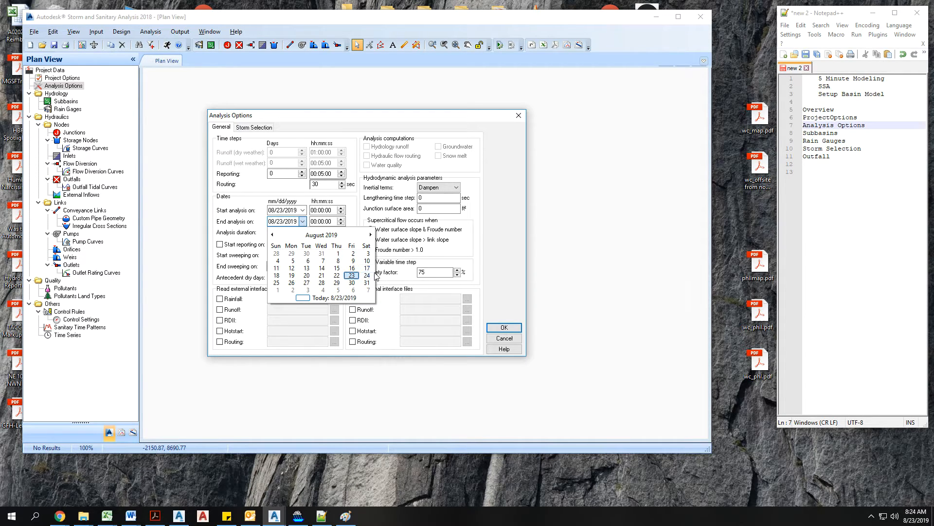
pyautogui.click(366, 276)
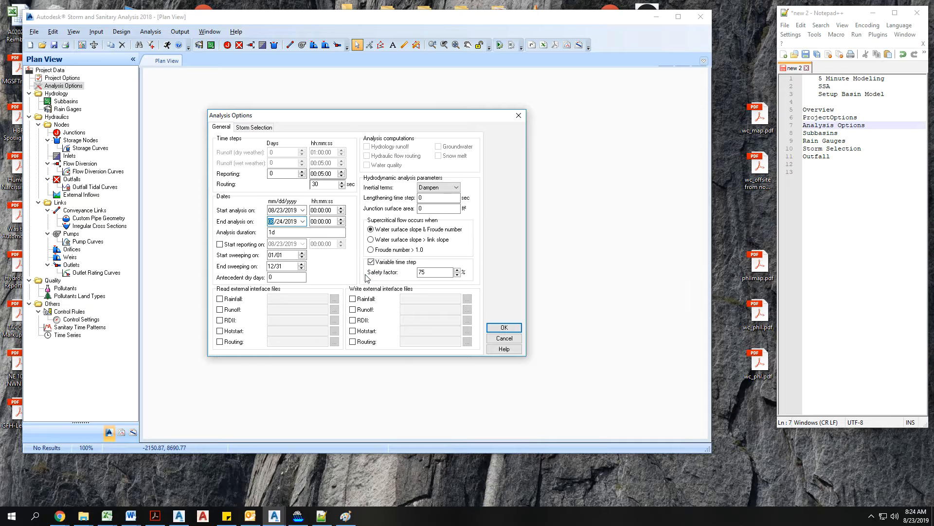
pyautogui.click(279, 233)
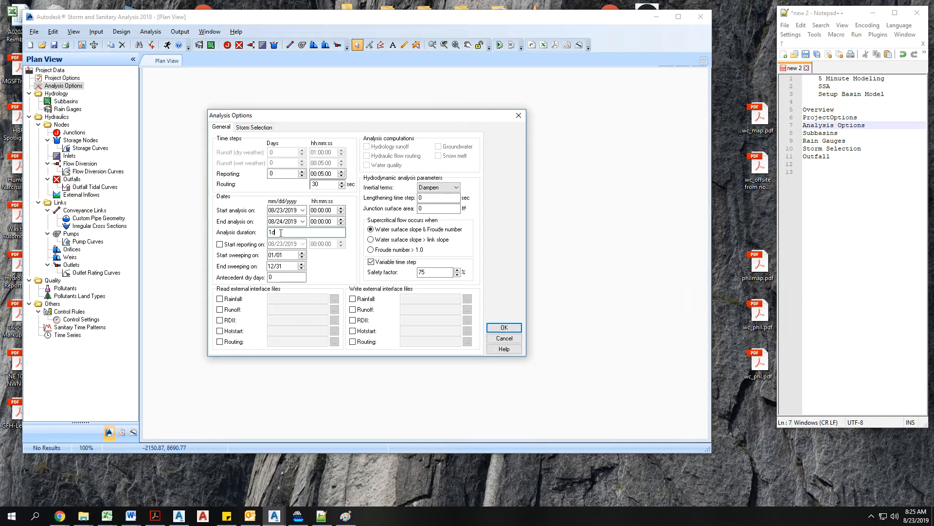
pyautogui.click(254, 127)
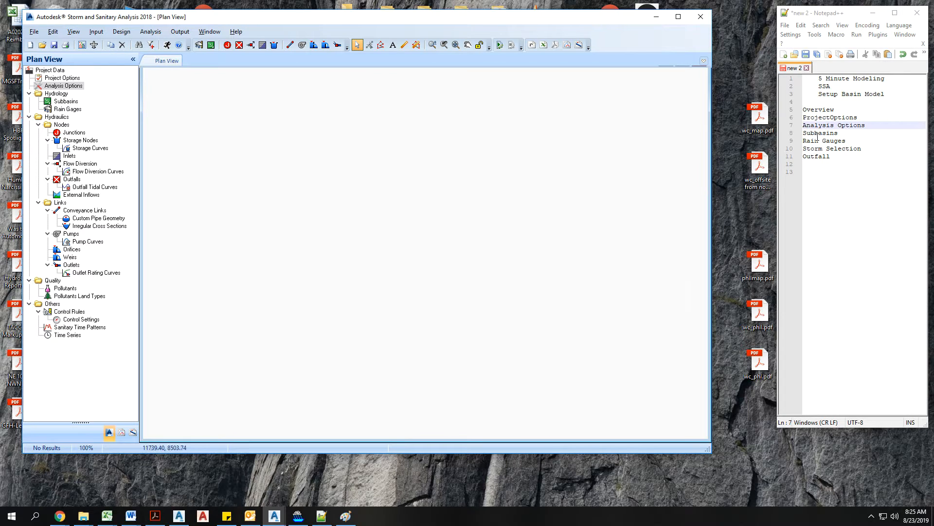
# Step: Mark the Subbasins line in the notes, then view the project's Subbasins dialog and close it
pyautogui.click(815, 133)
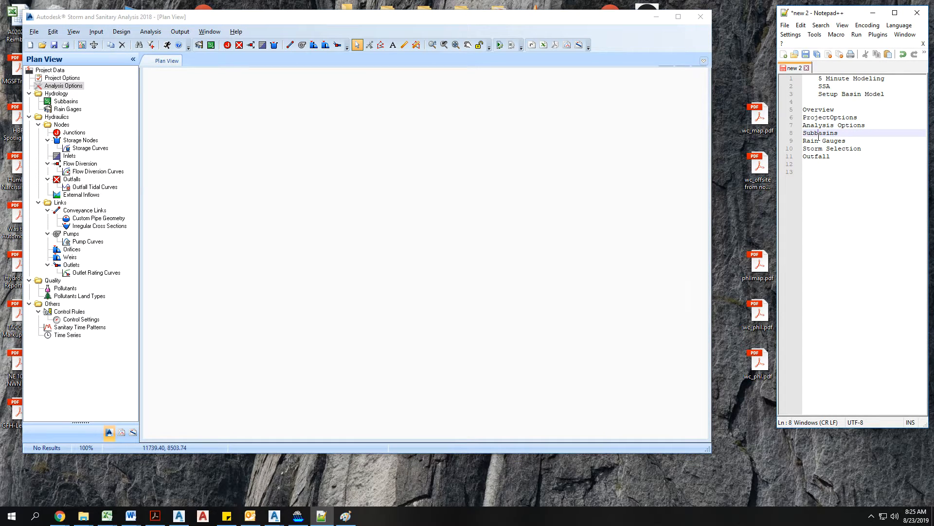
pyautogui.doubleClick(66, 102)
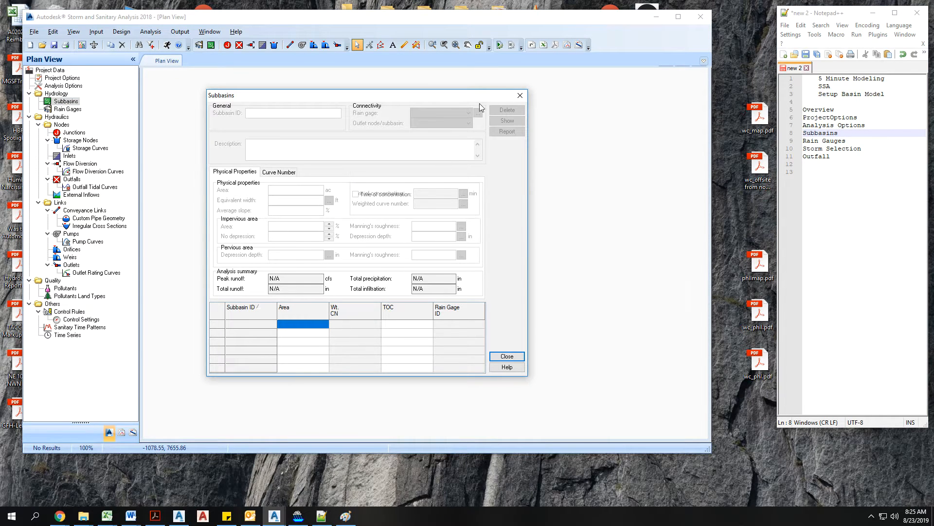
pyautogui.click(518, 97)
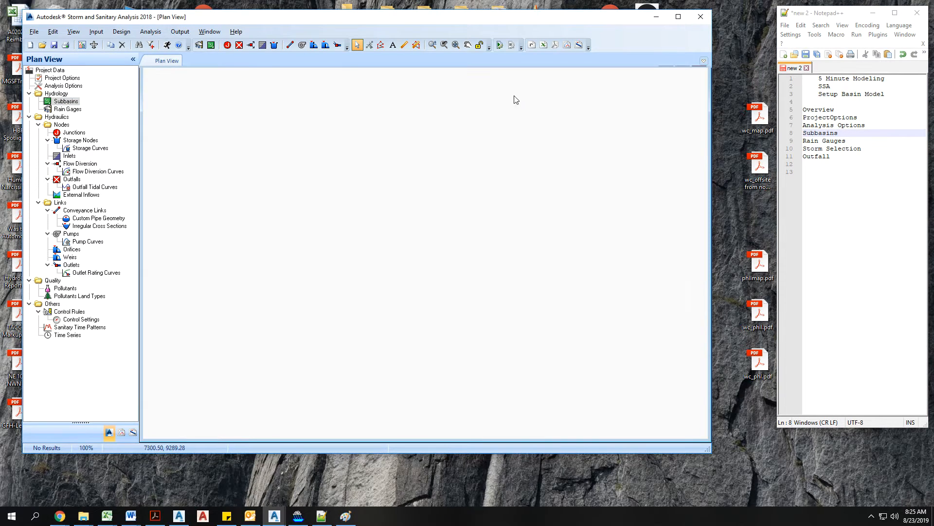
# Step: Draw a closed eight-sided subbasin polygon of about 103 acres in the middle of the plan view
pyautogui.click(211, 44)
pyautogui.click(395, 179)
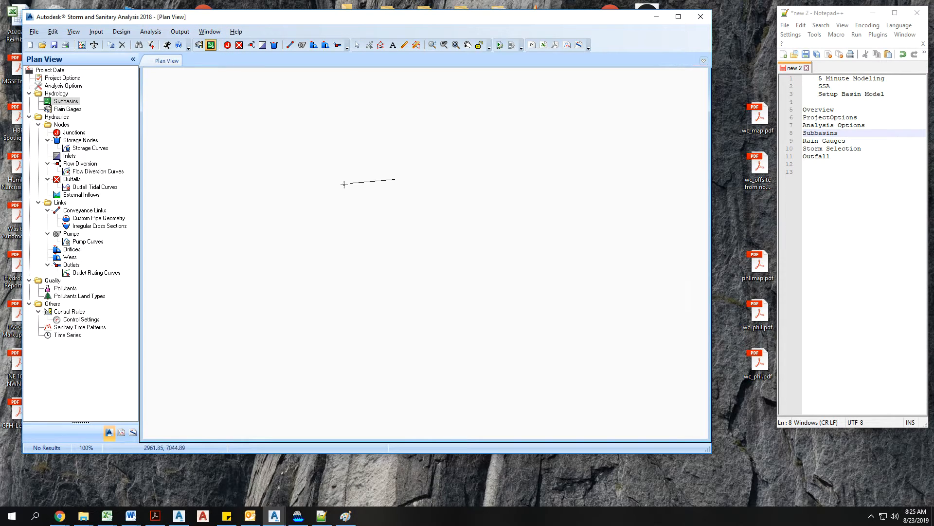
pyautogui.click(305, 215)
pyautogui.click(318, 247)
pyautogui.click(372, 257)
pyautogui.click(414, 247)
pyautogui.click(421, 222)
pyautogui.click(395, 179)
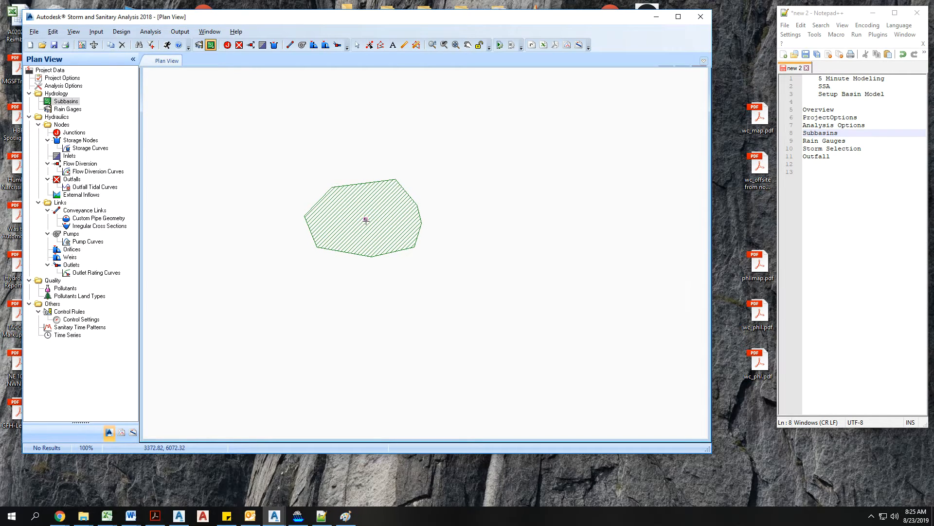
# Step: Open the properties of the new subbasin and set its area to 10 acres
pyautogui.doubleClick(366, 220)
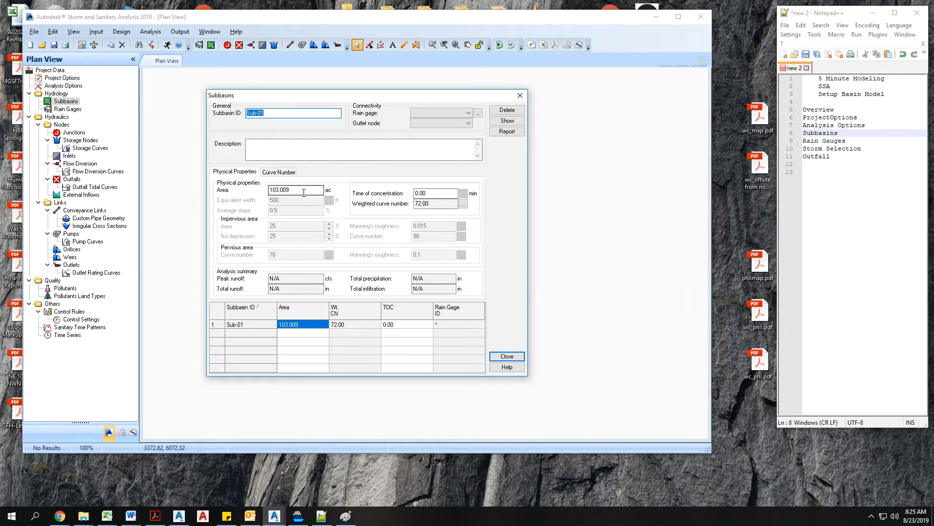
pyautogui.moveTo(326, 97)
pyautogui.mouseDown()
pyautogui.moveTo(628, 136)
pyautogui.moveTo(744, 140)
pyautogui.mouseUp()
pyautogui.click(379, 176)
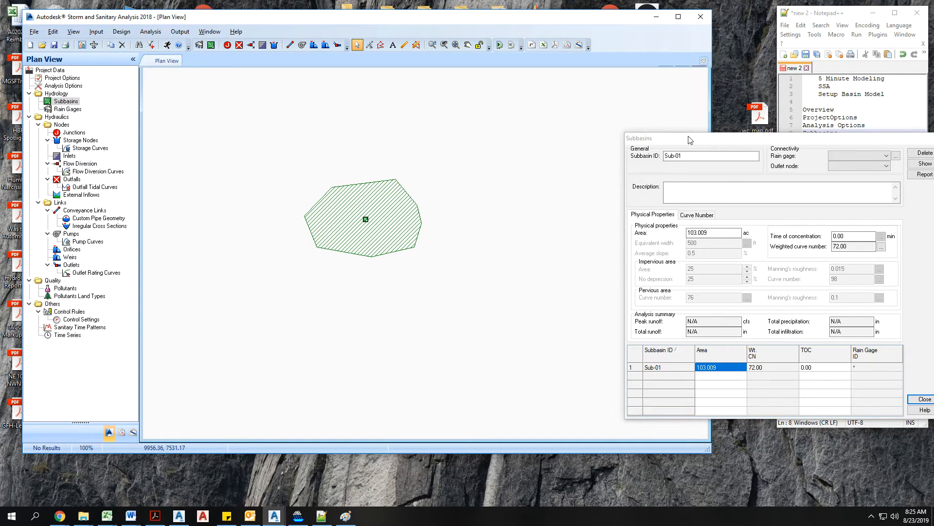
pyautogui.moveTo(689, 139); pyautogui.dragTo(590, 141)
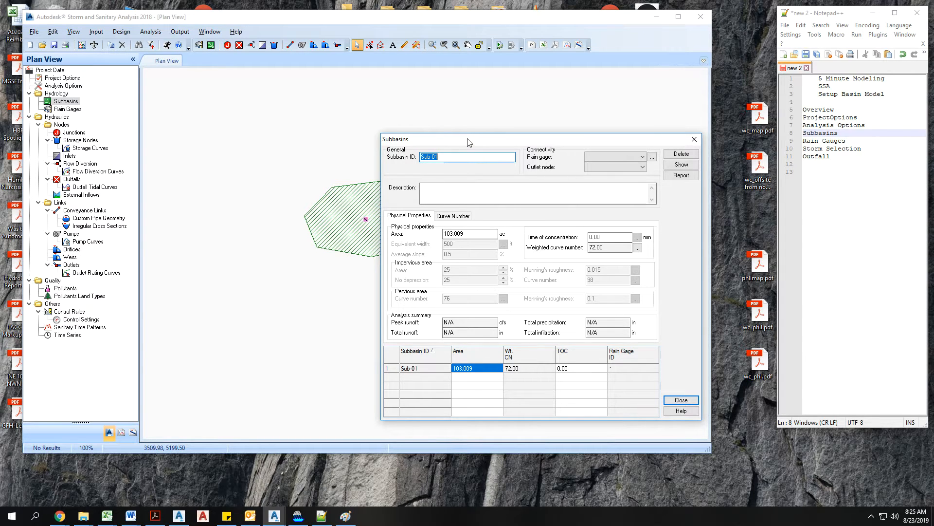
pyautogui.moveTo(469, 139); pyautogui.dragTo(433, 130)
pyautogui.click(451, 223)
pyautogui.doubleClick(440, 222)
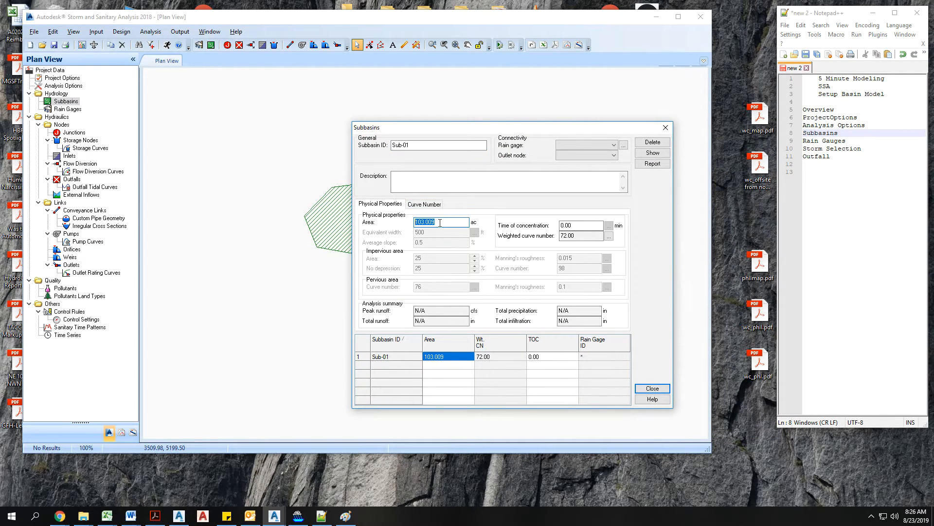
pyautogui.write('10')
pyautogui.press('Tab')
# Step: Set the subbasin's time of concentration to 10 minutes and open its composite curve number table
pyautogui.moveTo(484, 130); pyautogui.dragTo(391, 121)
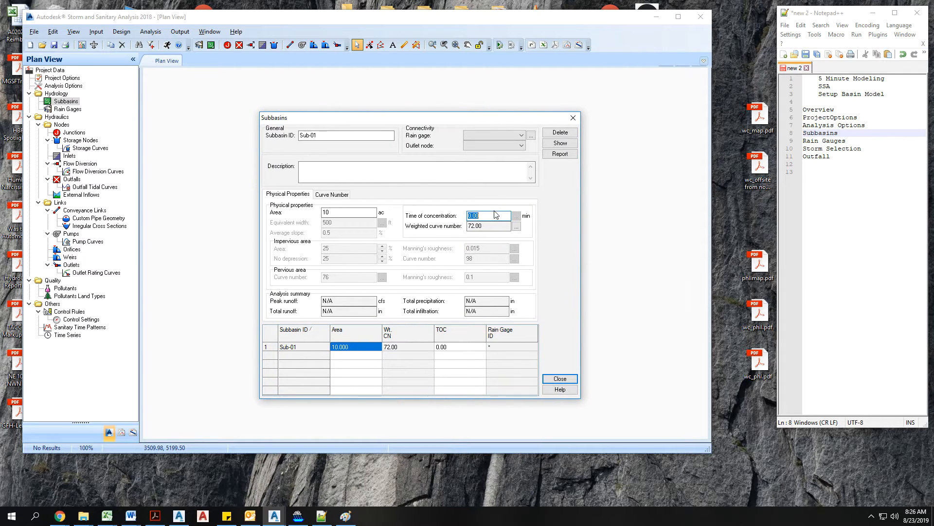
pyautogui.click(493, 217)
pyautogui.moveTo(494, 217); pyautogui.dragTo(469, 217)
pyautogui.write('10')
pyautogui.click(341, 195)
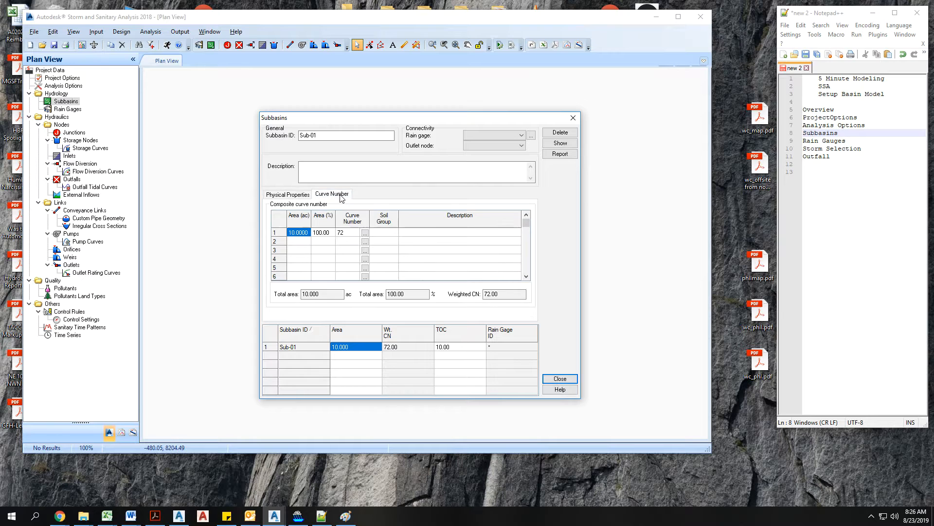
# Step: Open the curve number lookup table for the first composite row and examine the paved, urban and agricultural land covers
pyautogui.click(352, 233)
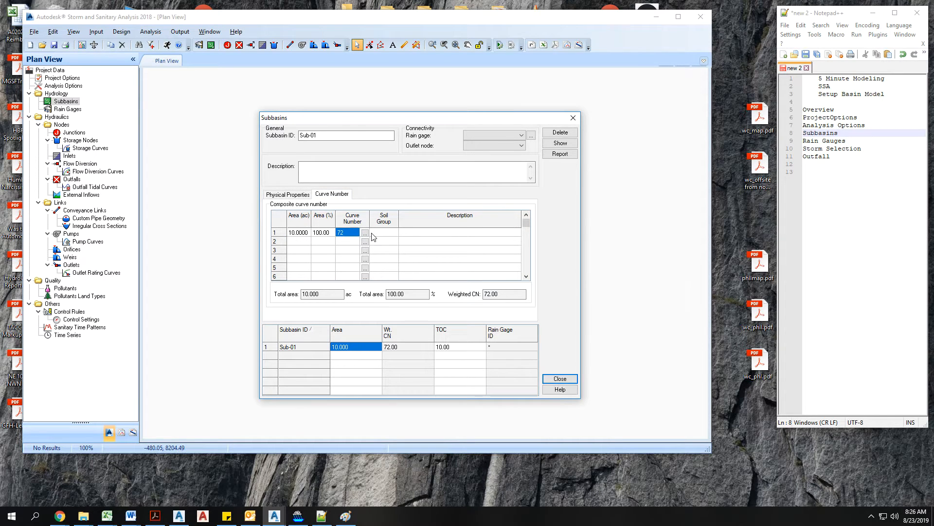
pyautogui.click(365, 233)
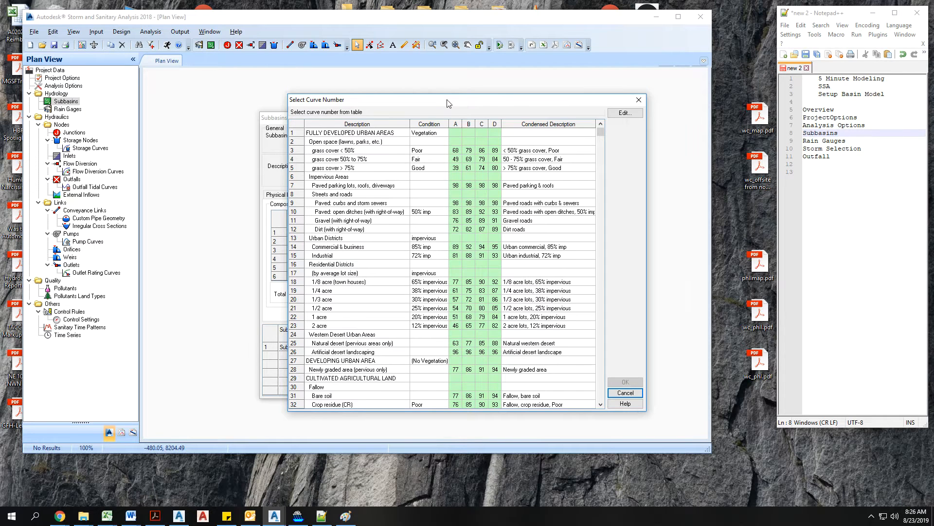
pyautogui.moveTo(448, 103); pyautogui.dragTo(582, 102)
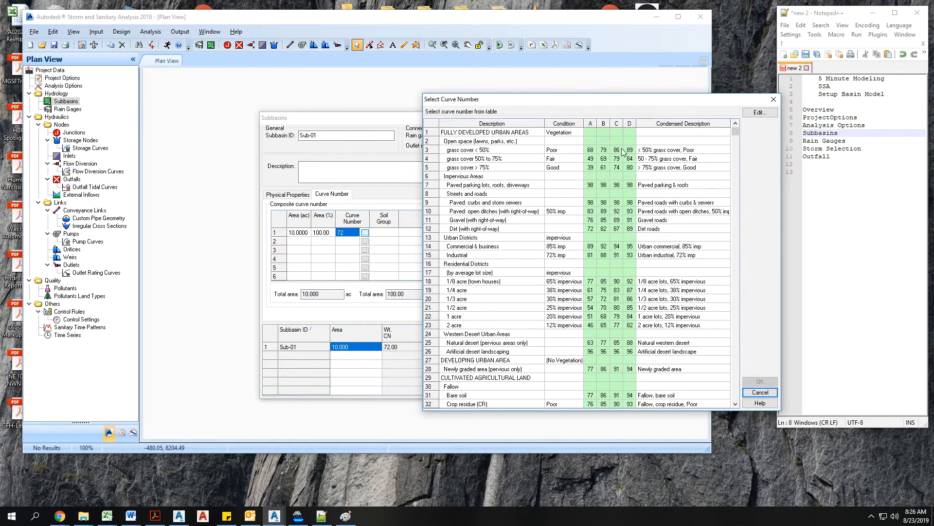
pyautogui.click(617, 185)
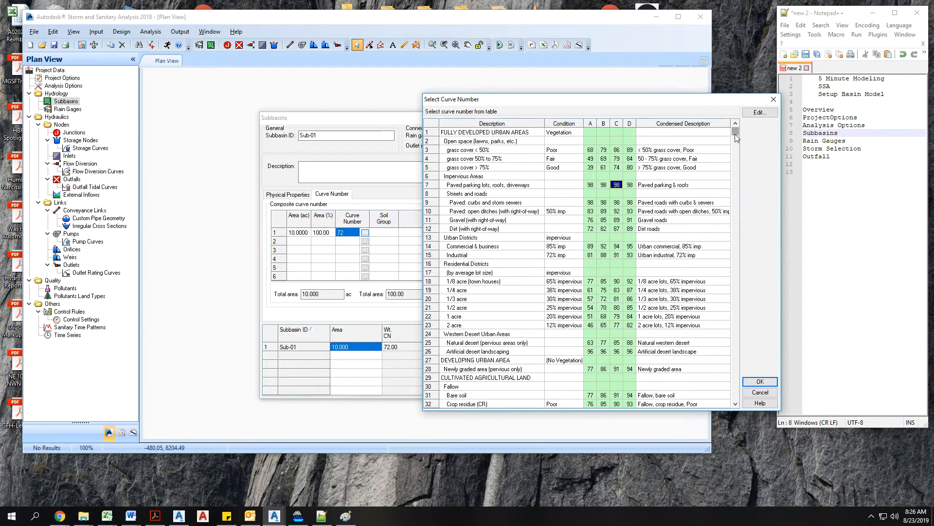
pyautogui.moveTo(735, 133); pyautogui.dragTo(734, 203)
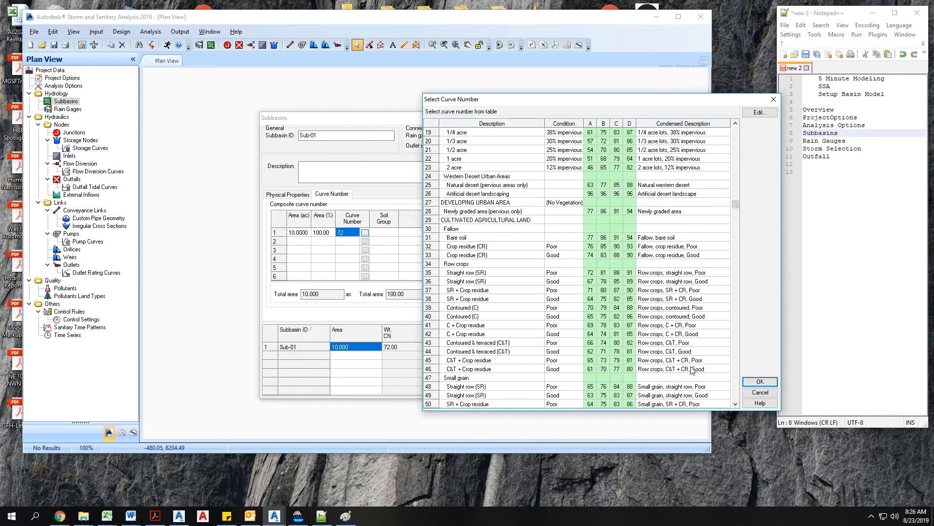
pyautogui.click(738, 200)
pyautogui.moveTo(738, 202); pyautogui.dragTo(737, 323)
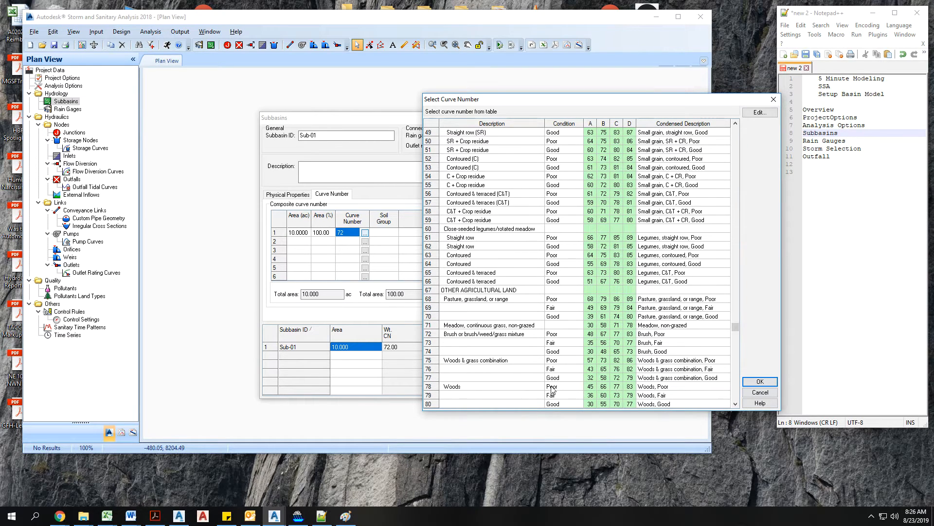
# Step: Examine the soil group A curve numbers for woods in poor, fair and good condition, then close the lookup table
pyautogui.click(590, 387)
pyautogui.press('Down')
pyautogui.press('Down')
pyautogui.press('Down')
pyautogui.press('Up')
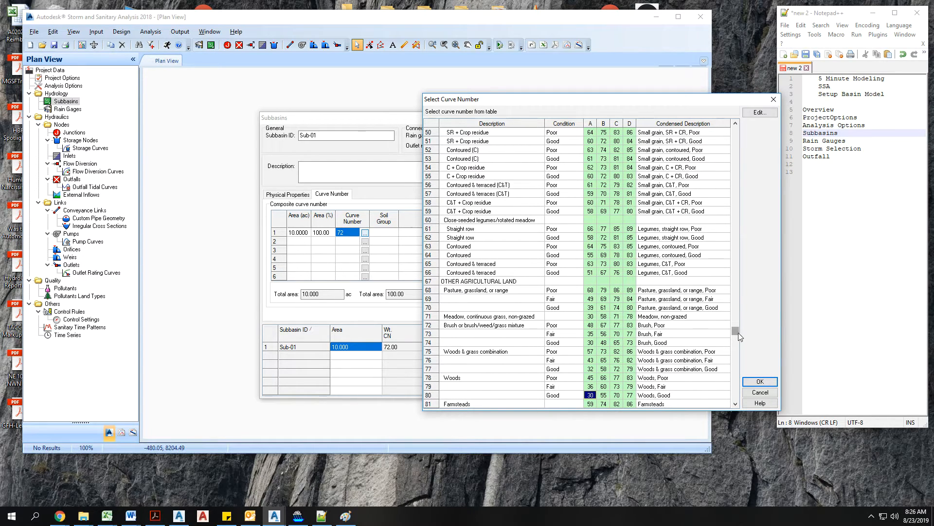
pyautogui.moveTo(738, 332); pyautogui.dragTo(749, 137)
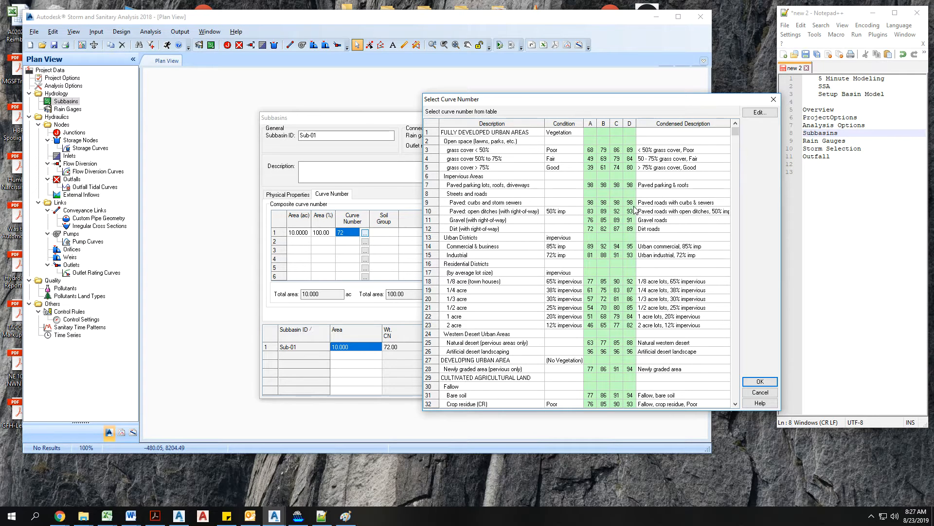
pyautogui.click(773, 99)
# Step: Try a curve number of 90 in the first row, then the soil group A value of 98 for paved parking and roofs
pyautogui.click(353, 232)
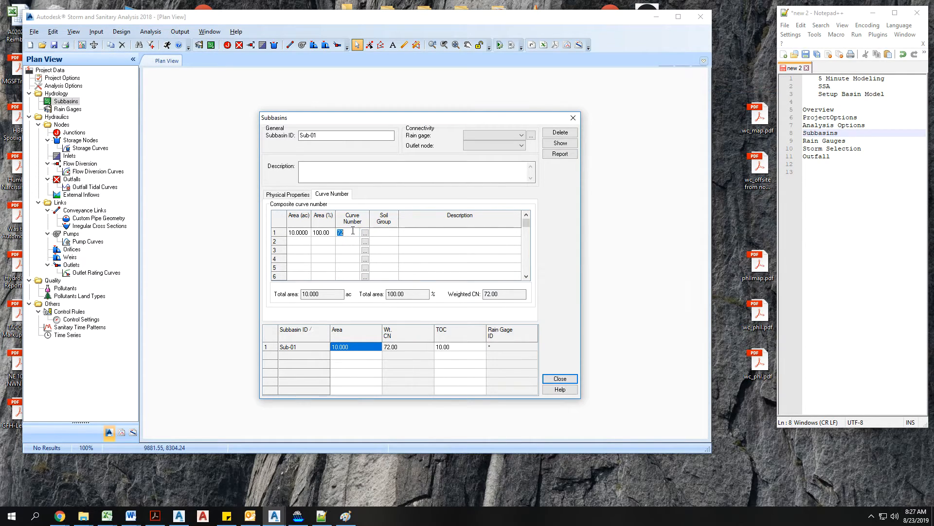
pyautogui.write('90')
pyautogui.click(365, 232)
pyautogui.doubleClick(591, 185)
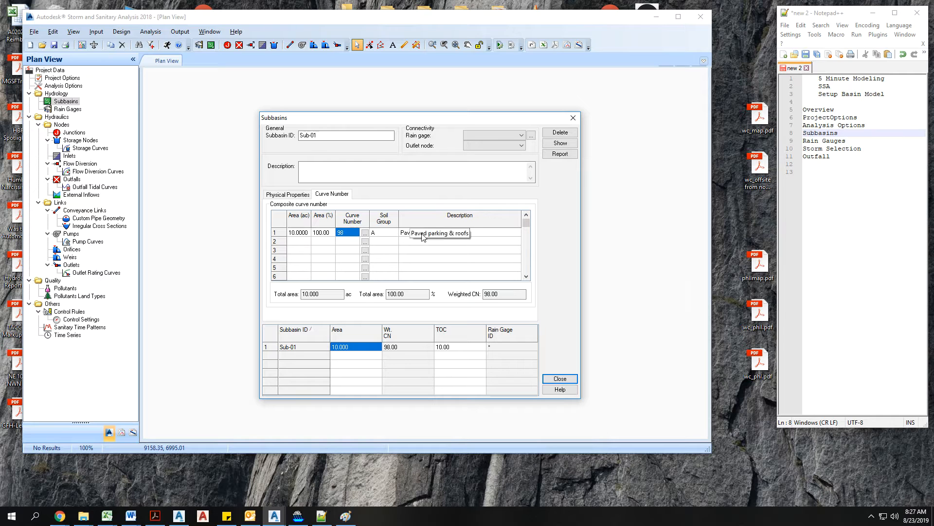
pyautogui.click(365, 232)
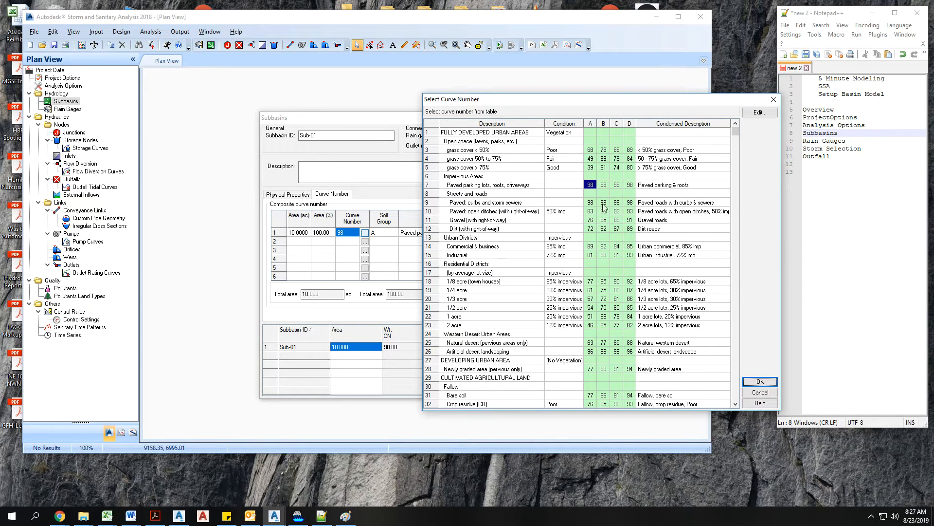
pyautogui.doubleClick(542, 185)
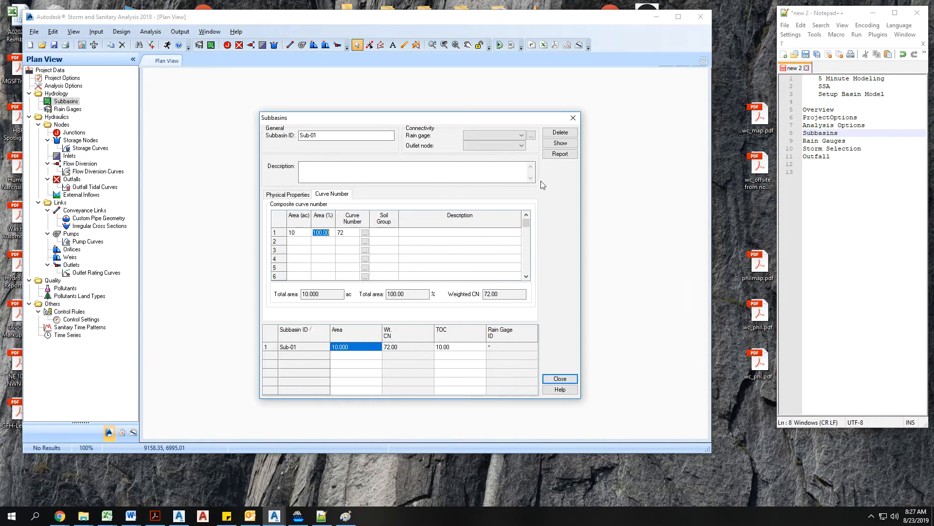
# Step: Check the subbasin's available rain gage choices, then close the Subbasins dialog
pyautogui.click(505, 347)
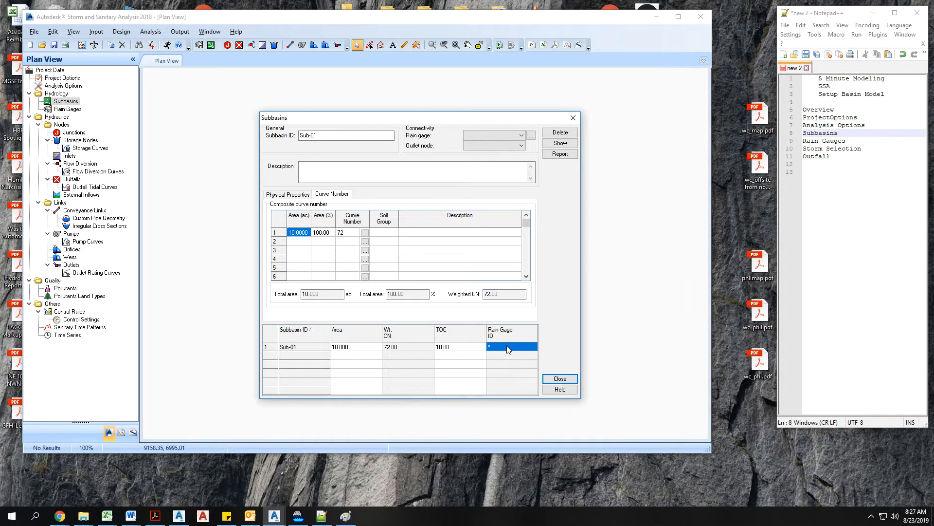
pyautogui.click(511, 136)
pyautogui.click(511, 136)
pyautogui.moveTo(480, 121); pyautogui.dragTo(675, 115)
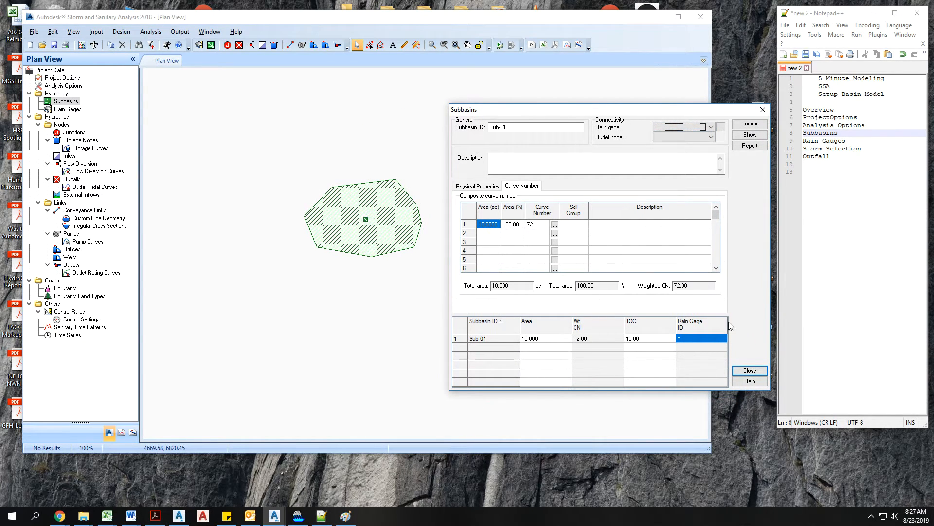
pyautogui.click(750, 369)
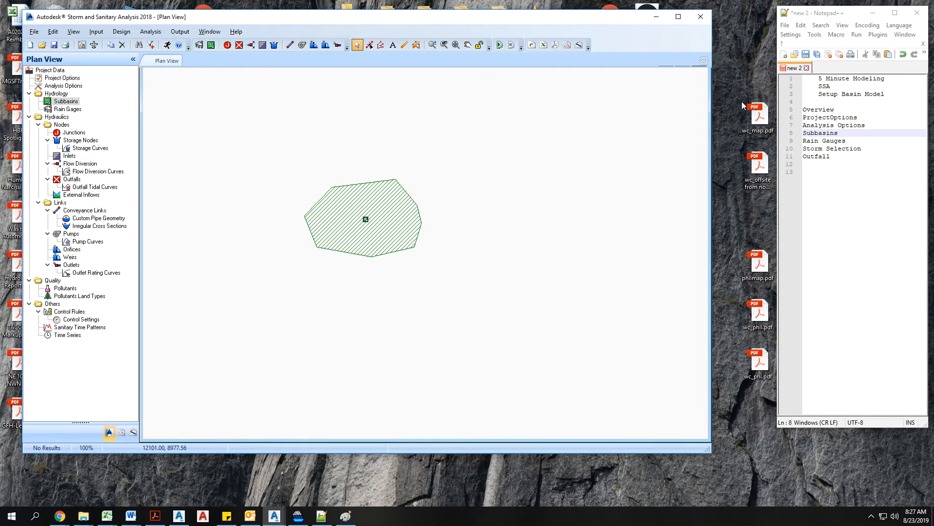
# Step: Mark the Rain Gauges line in the notes and add a rain gage with the ID Clarkco
pyautogui.click(821, 146)
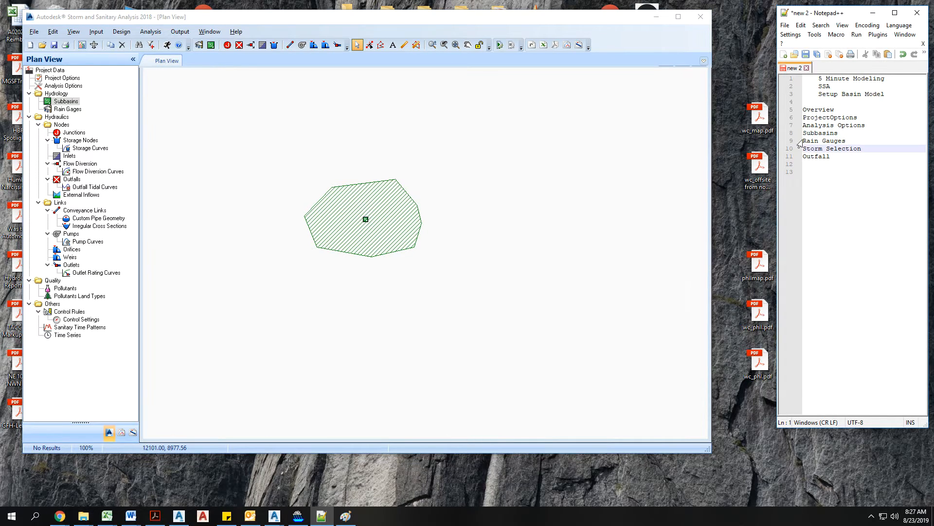
pyautogui.click(799, 142)
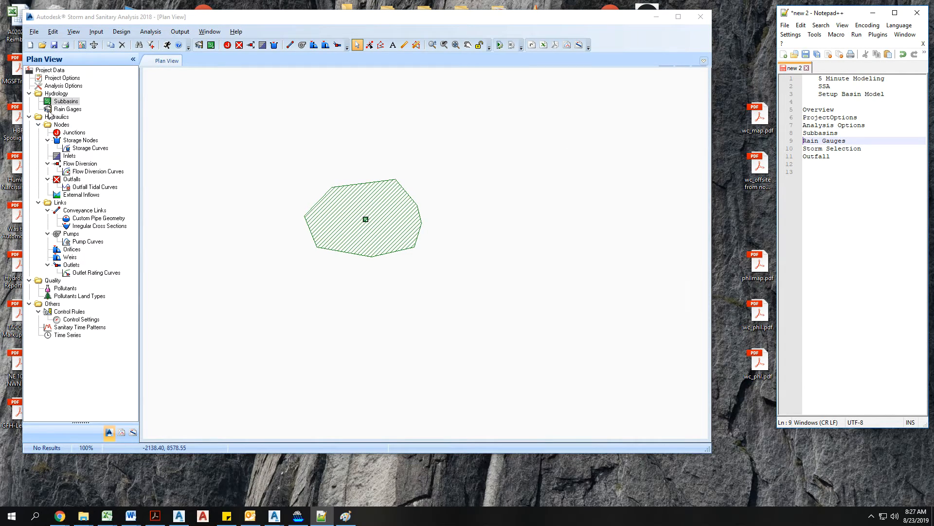
pyautogui.doubleClick(49, 112)
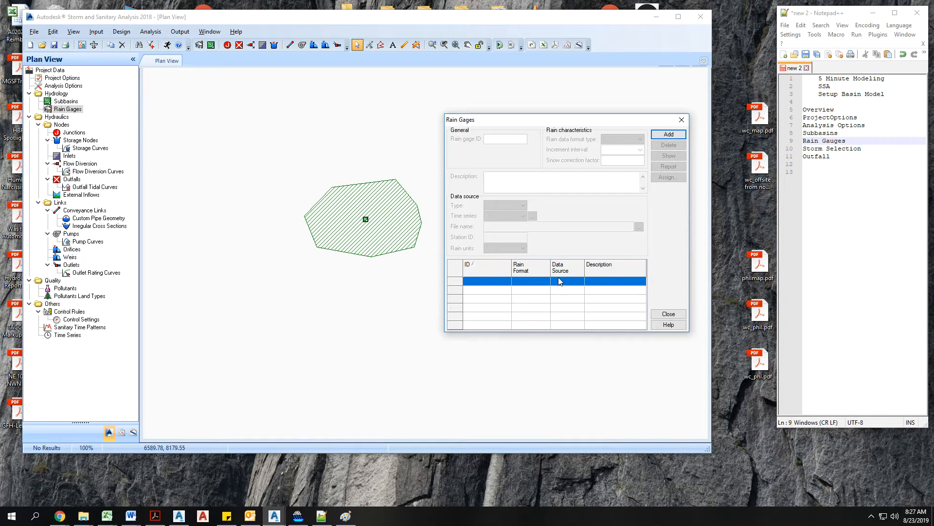
pyautogui.click(668, 136)
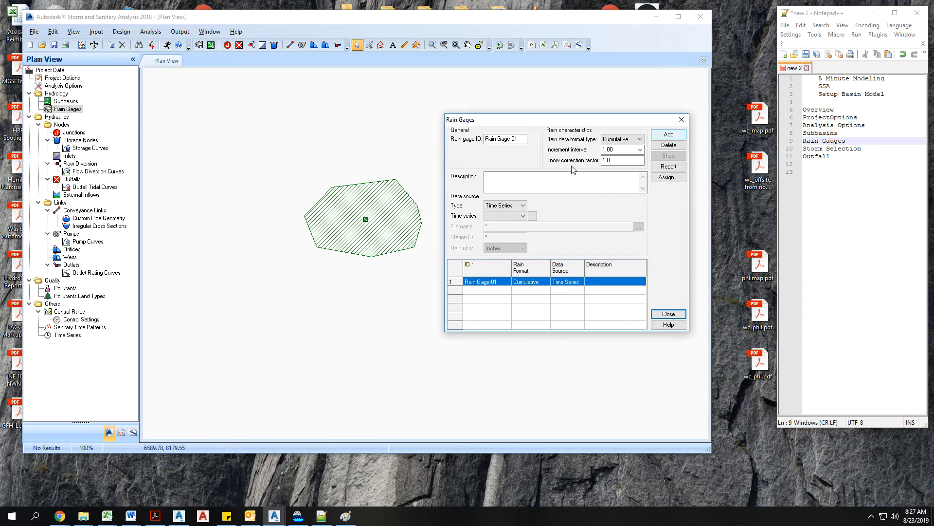
pyautogui.tripleClick(502, 141)
pyautogui.write('Clarkco')
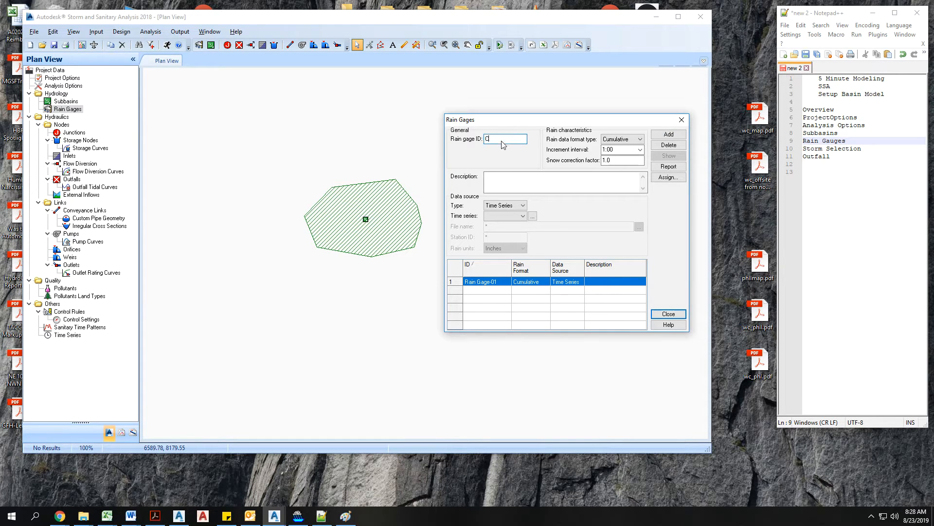
pyautogui.press('Tab')
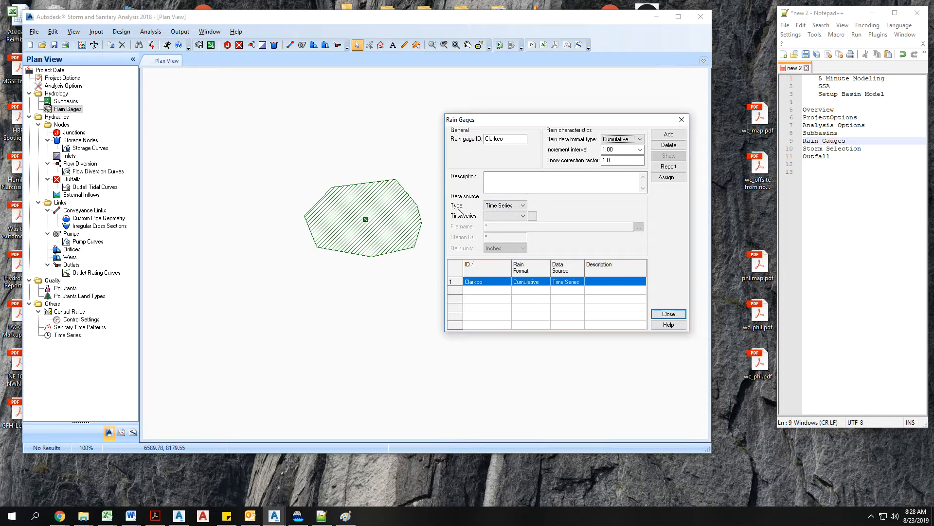
# Step: Keep Time Series as the rain gage's data source type and add a time series with the ID 100 yr
pyautogui.click(515, 210)
pyautogui.click(514, 210)
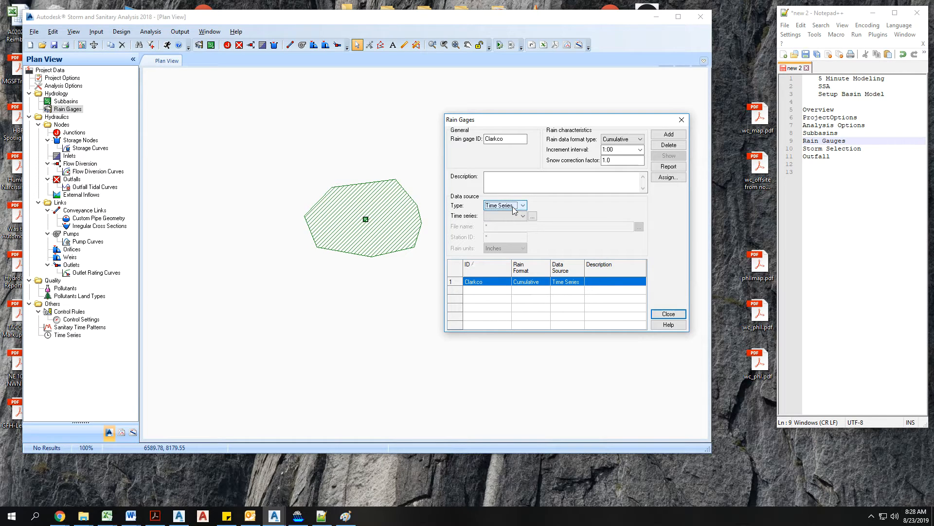
pyautogui.click(511, 220)
pyautogui.click(509, 217)
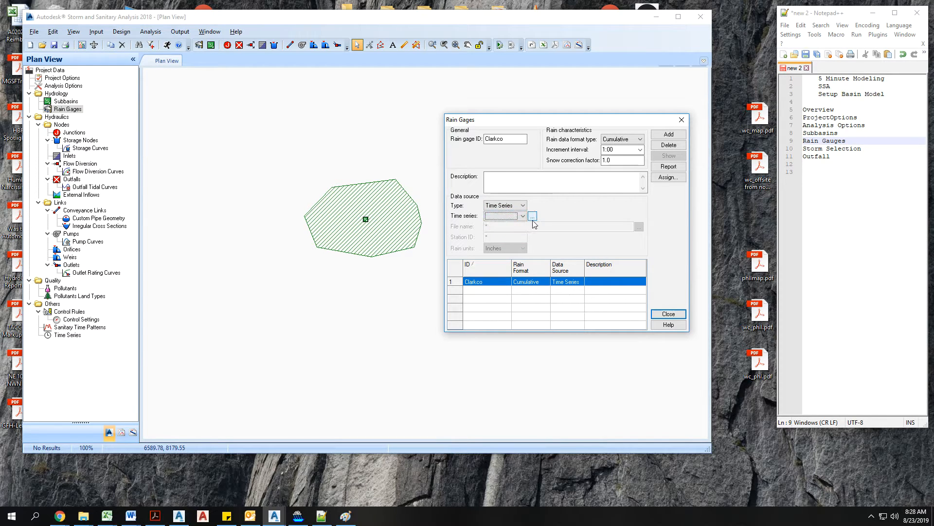
pyautogui.click(532, 216)
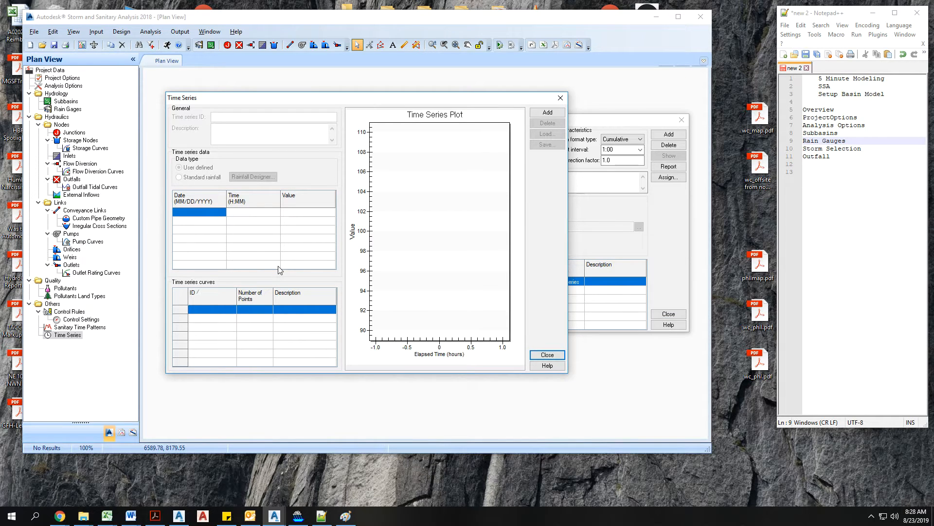
pyautogui.click(547, 112)
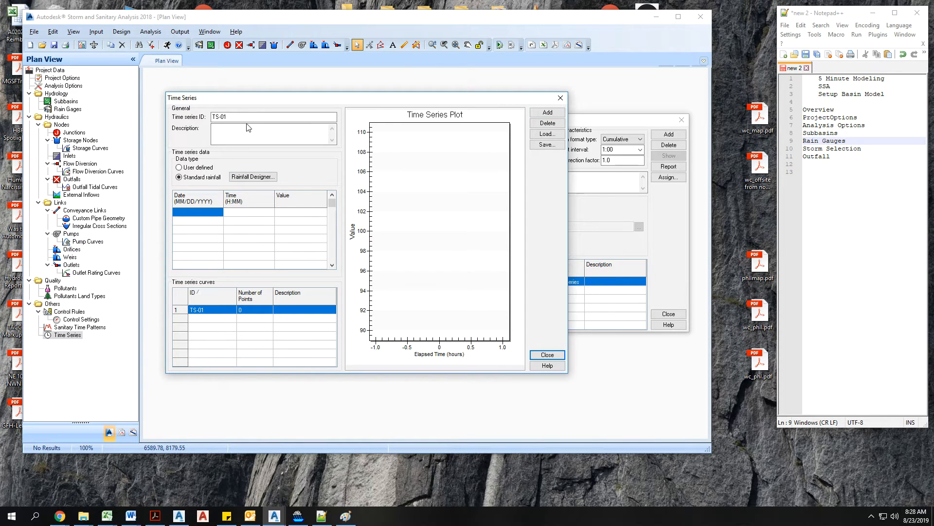
pyautogui.doubleClick(219, 117)
pyautogui.write('100 yr')
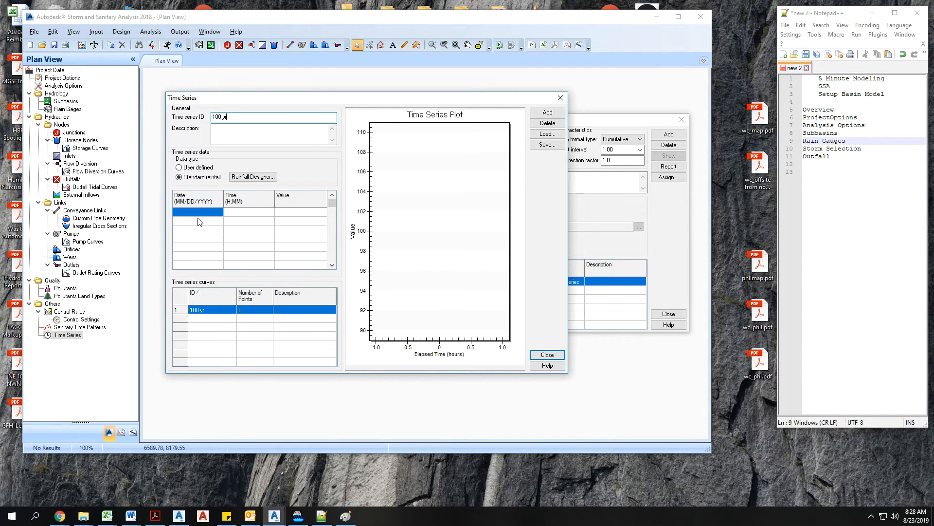
# Step: View the user-defined data type, switch the time series back to standard rainfall and open the Rainfall Designer
pyautogui.click(198, 238)
pyautogui.click(200, 168)
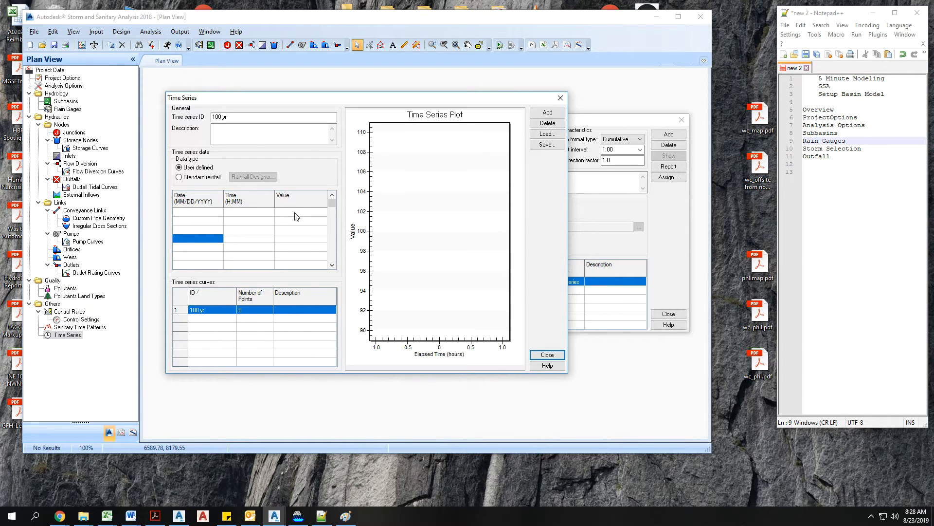
pyautogui.click(195, 179)
pyautogui.click(247, 177)
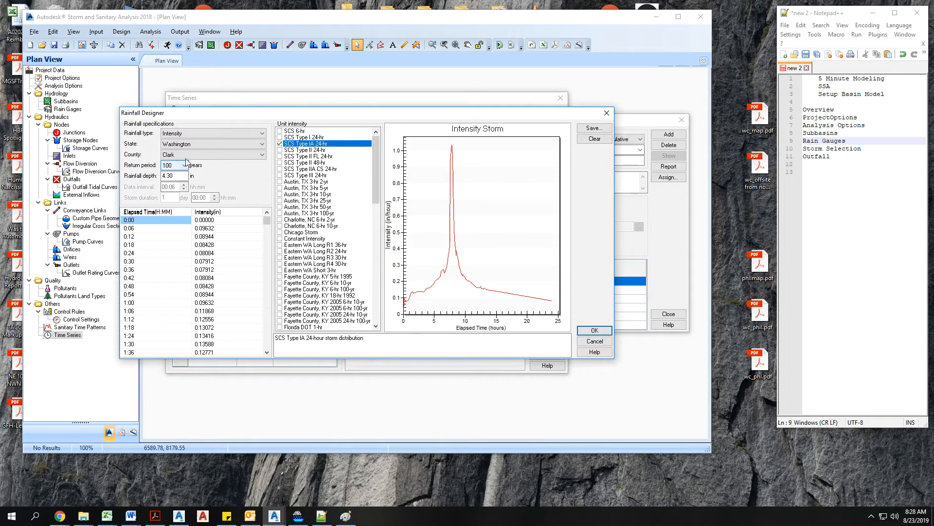
# Step: Keep Washington as the state and Clark as the county in the rainfall specifications
pyautogui.click(194, 143)
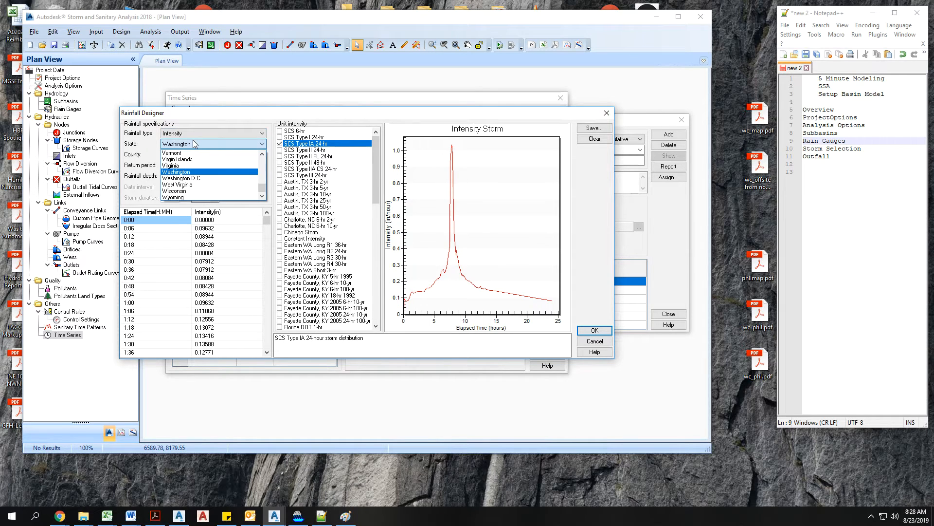
pyautogui.click(197, 159)
pyautogui.click(196, 157)
pyautogui.click(191, 168)
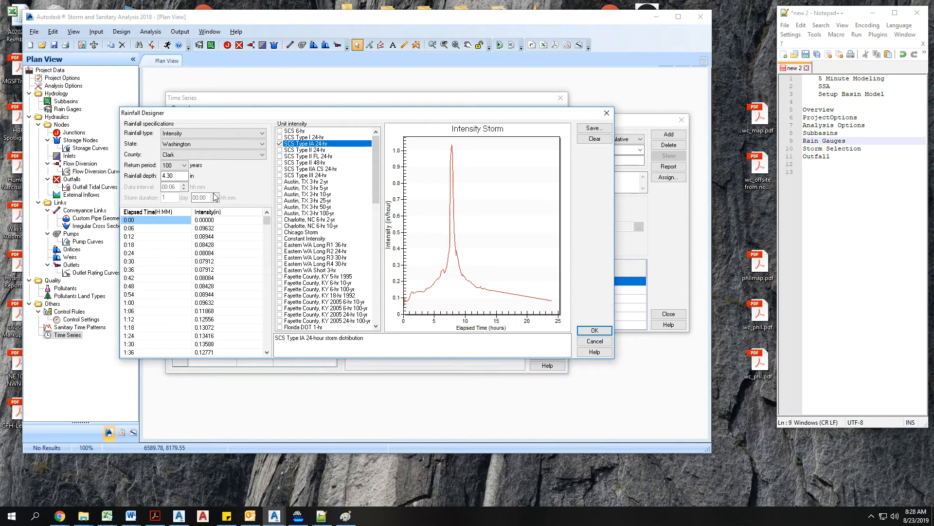
# Step: Preview the storm with a 10-year return period, then restore the return period to 100 years
pyautogui.click(183, 166)
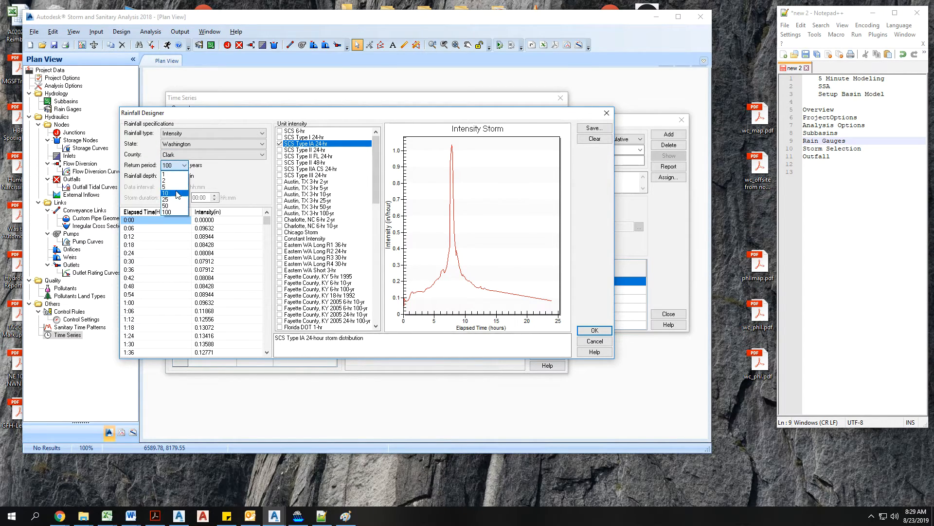
pyautogui.click(179, 193)
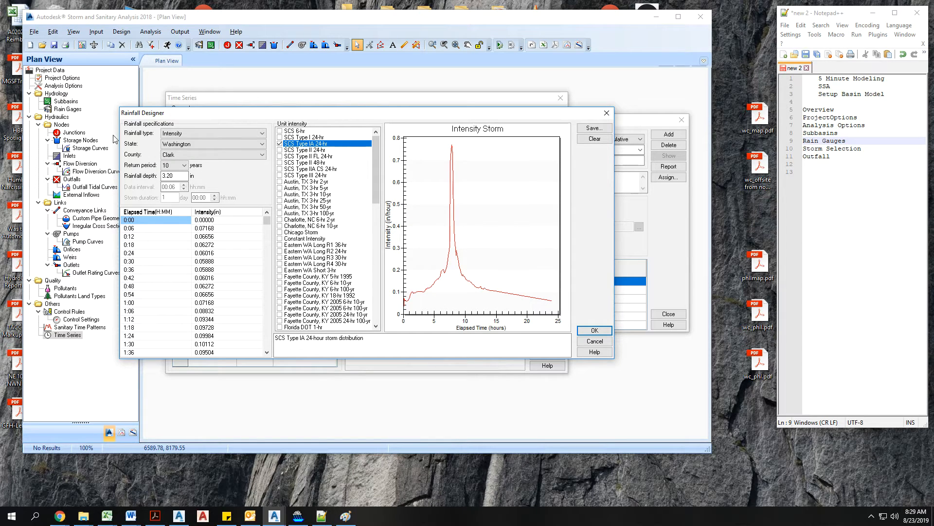
pyautogui.scroll(-3, 165, 165)
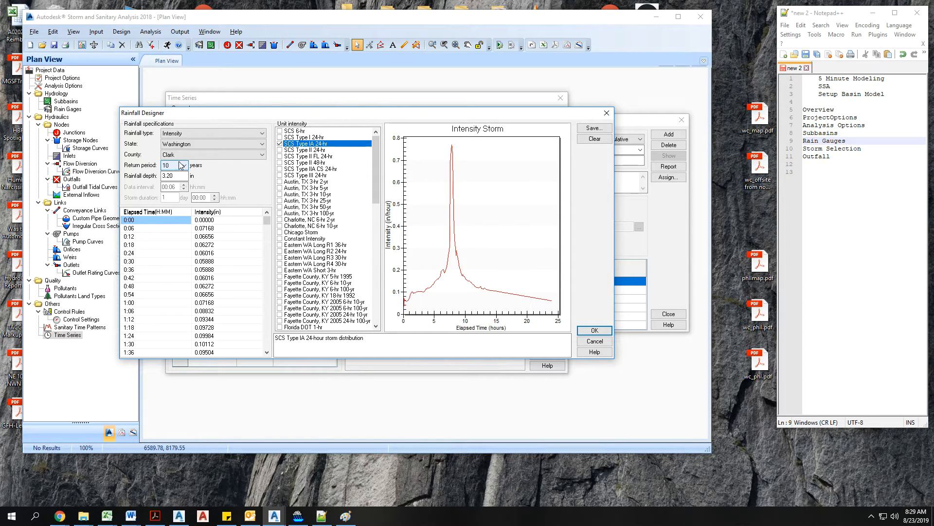
# Step: Preview the SCS Type II 24-hr storm, reselect SCS Type IA 24-hr and switch to the SCS rainfall distribution map in Chrome
pyautogui.click(279, 149)
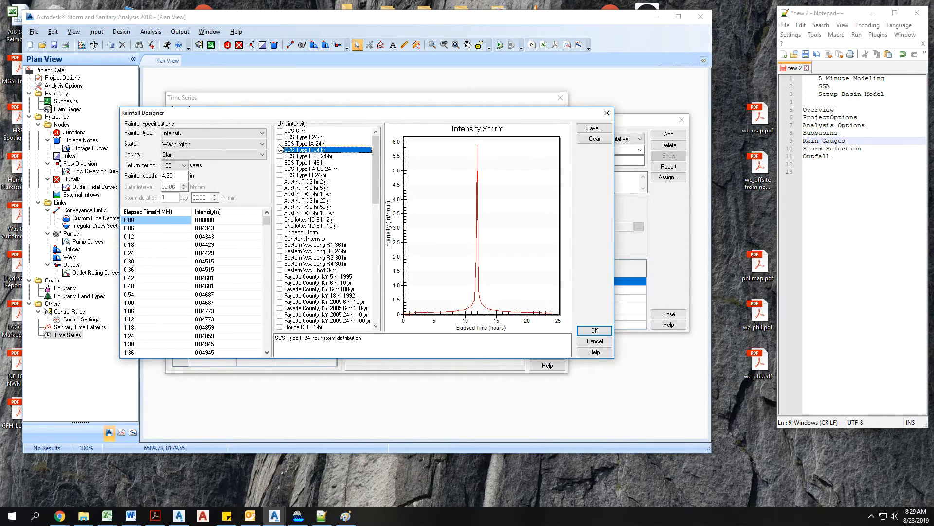
pyautogui.click(279, 145)
pyautogui.hotkey('alt', 'Tab')
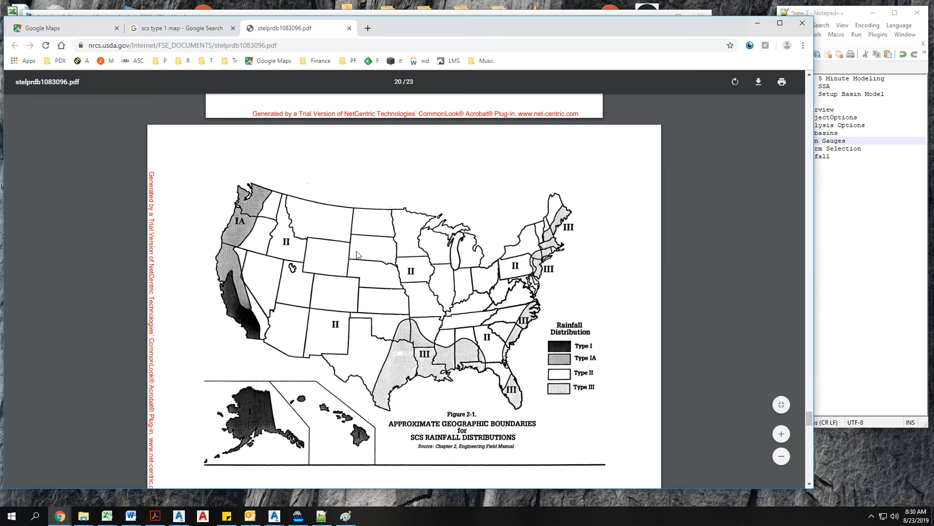
# Step: Examine the Washington and Oregon area on the SCS rainfall distribution map to check its storm type
pyautogui.scroll(1, 356, 254)
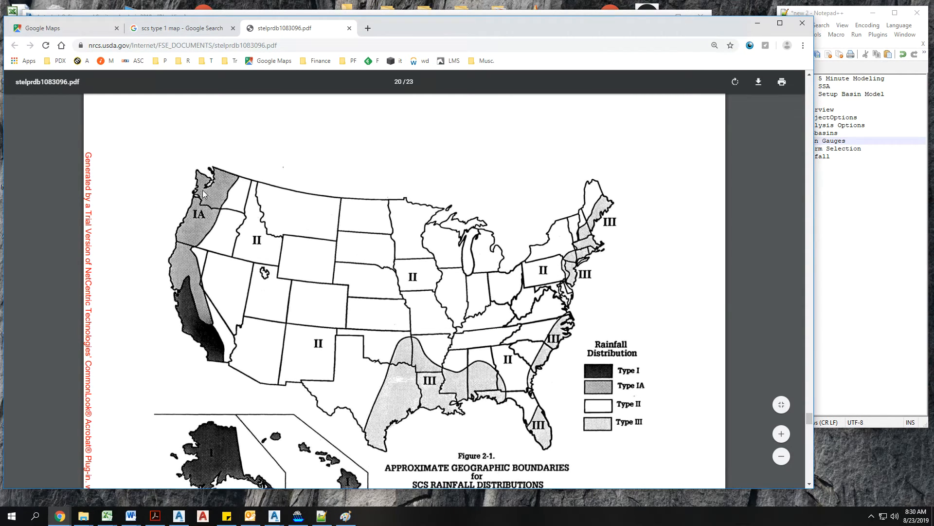
pyautogui.scroll(-1, 253, 276)
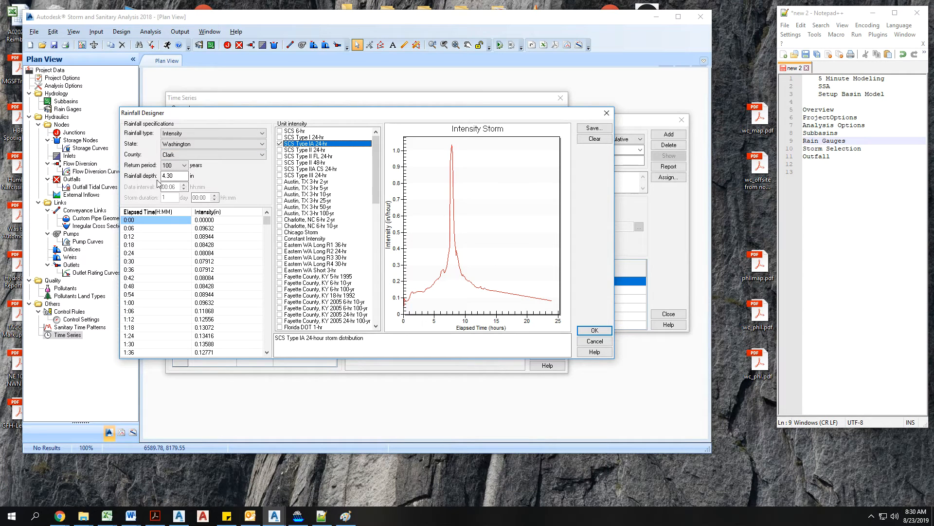
# Step: Set the design storm's rainfall depth to 4.30 in, accept the 100-year SCS Type IA storm and close the time series
pyautogui.doubleClick(176, 176)
pyautogui.write('4.30')
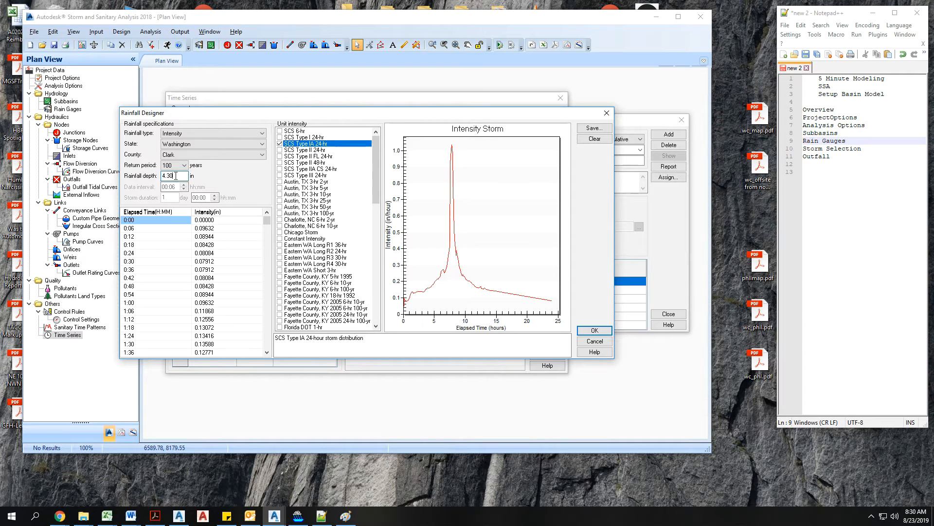
pyautogui.click(155, 515)
pyautogui.scroll(-1, 435, 253)
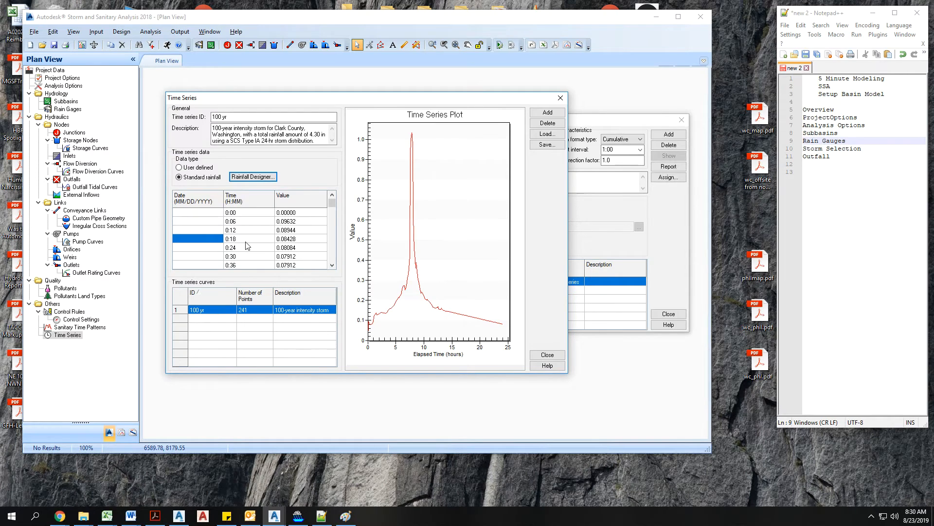
pyautogui.click(548, 355)
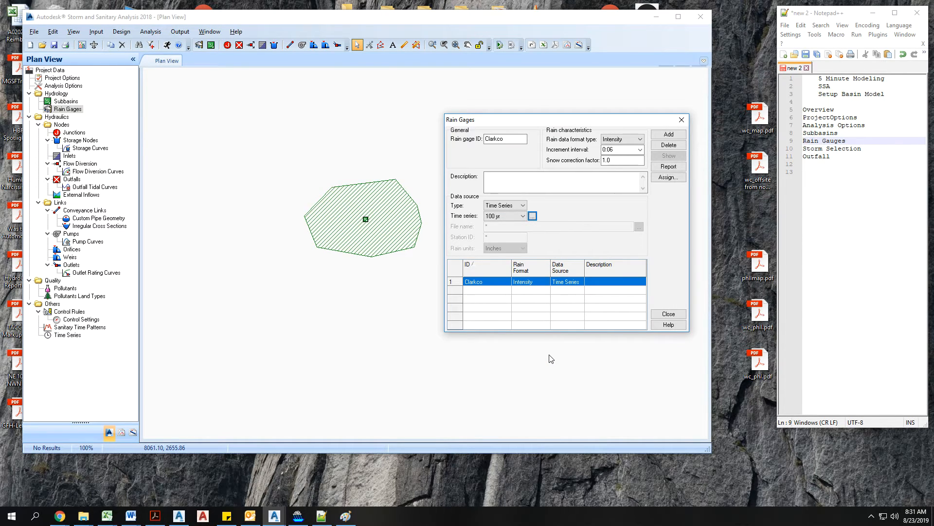
# Step: Assign the Clarkco rain gage to all subbasins and move to Storm Selection in the Notepad++ outline
pyautogui.click(669, 177)
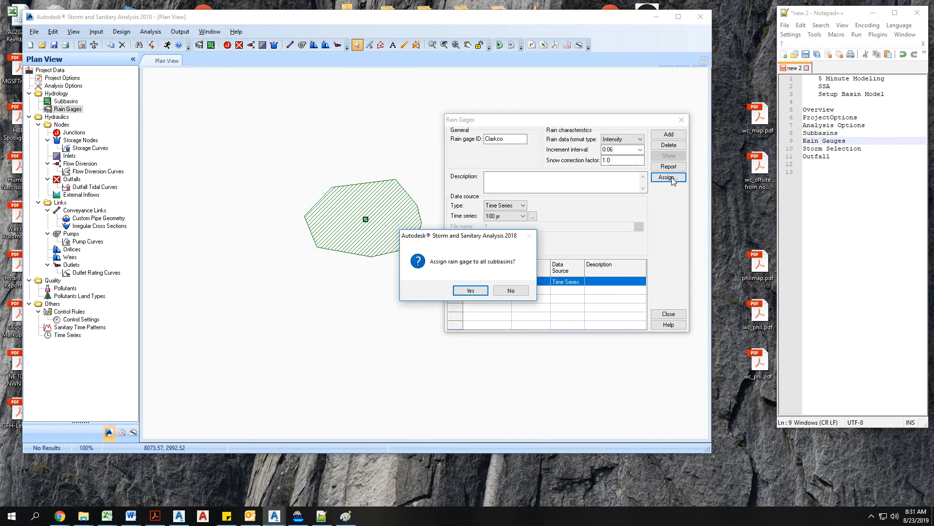
pyautogui.click(470, 290)
pyautogui.click(812, 149)
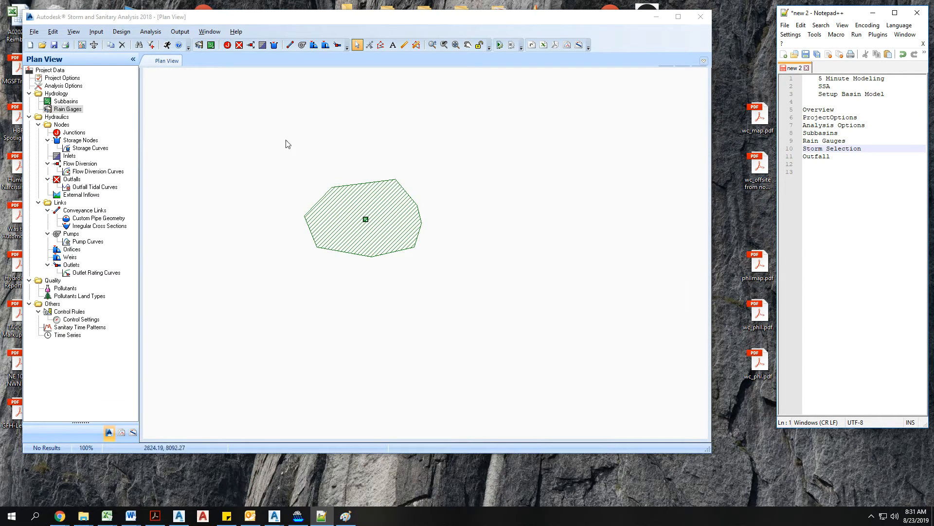
# Step: Set the single storm analysis to use the 100 yr rainfall time series and move to Outfall in the Notepad++ outline
pyautogui.click(56, 87)
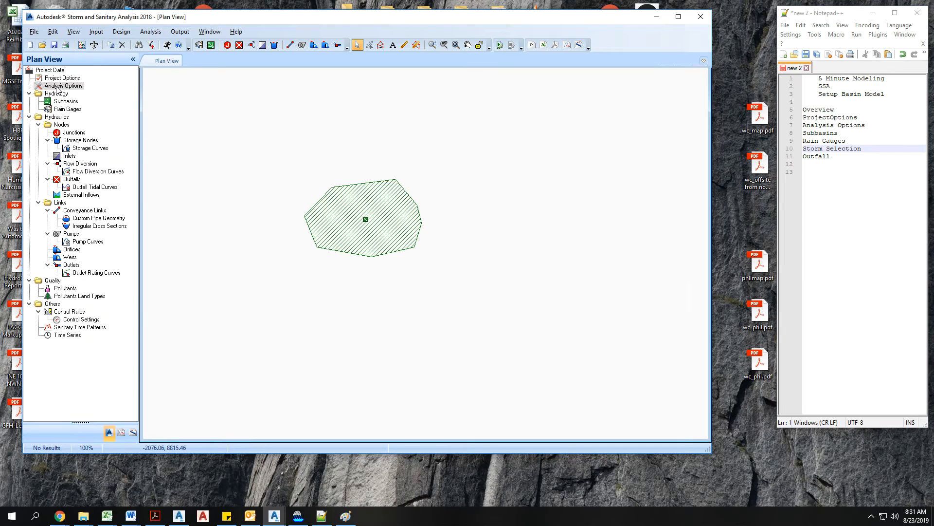
pyautogui.doubleClick(56, 87)
pyautogui.click(254, 127)
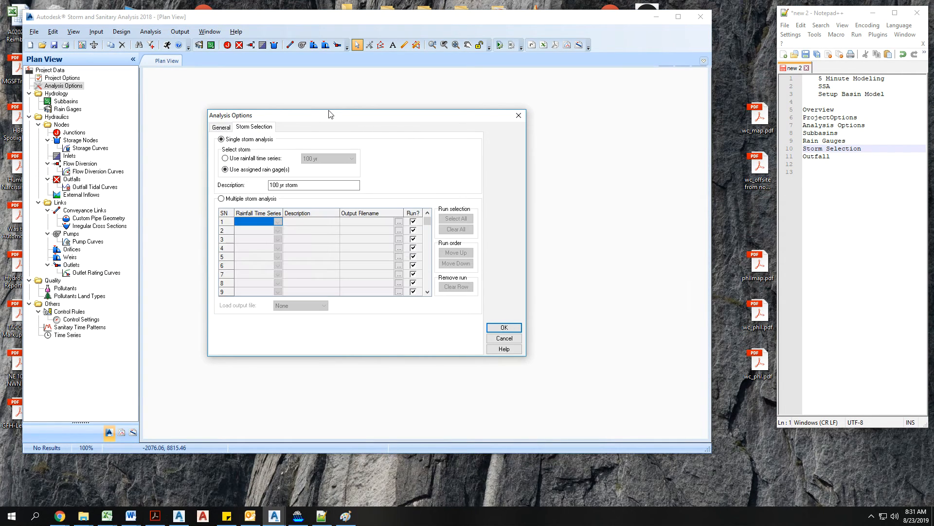
pyautogui.moveTo(333, 115); pyautogui.dragTo(574, 108)
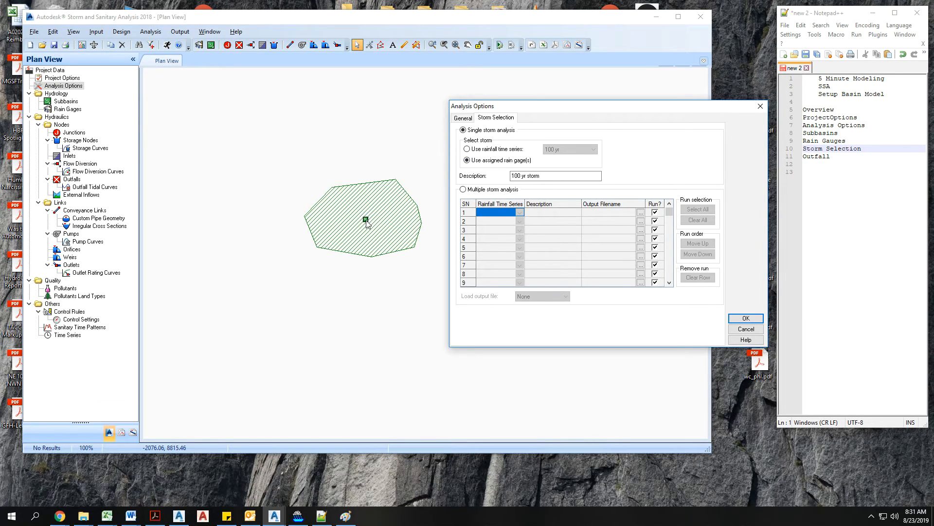
pyautogui.click(503, 150)
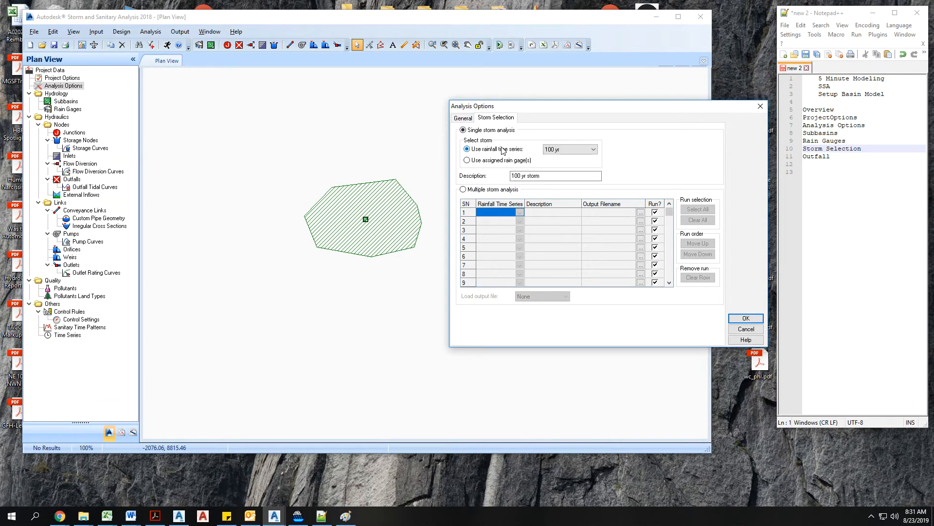
pyautogui.click(554, 151)
pyautogui.click(554, 152)
pyautogui.click(747, 319)
pyautogui.click(859, 157)
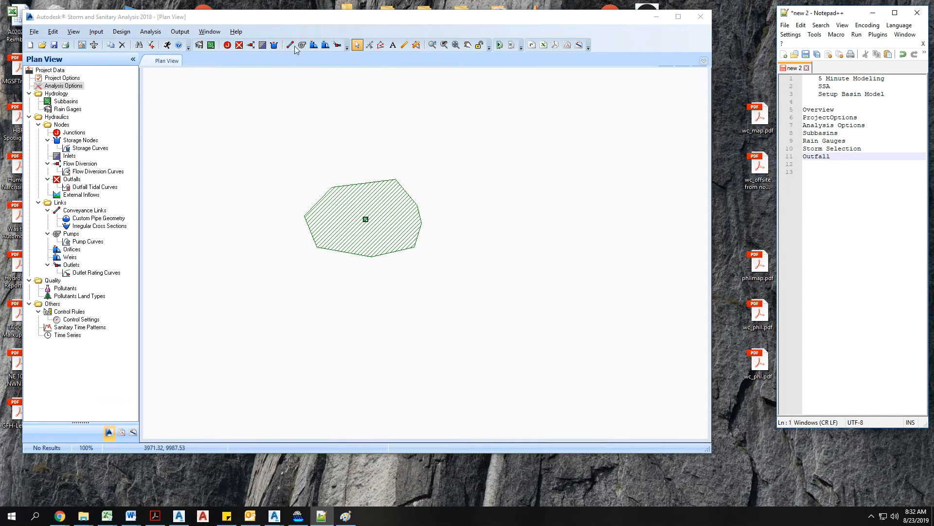
# Step: Place an outfall southwest of the subbasin and connect the subbasin to it
pyautogui.click(239, 45)
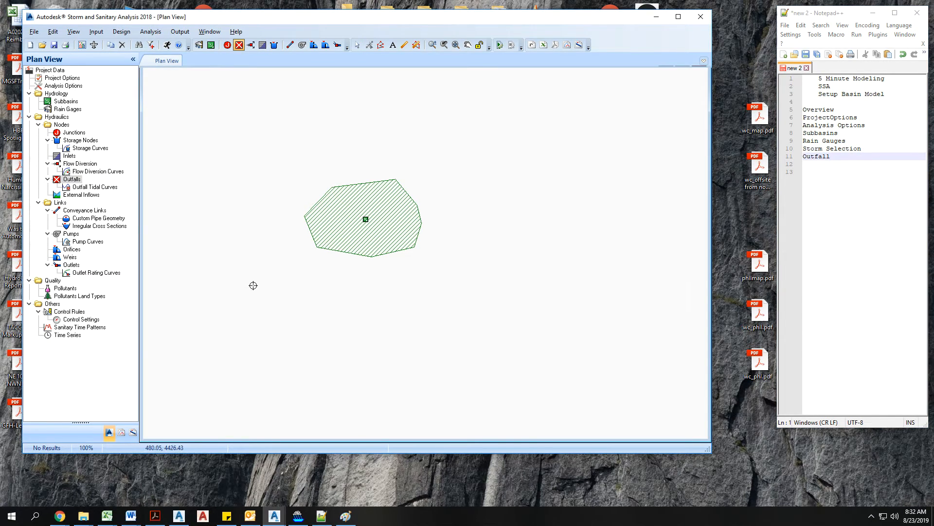
pyautogui.click(253, 285)
pyautogui.press('Escape')
pyautogui.click(366, 219)
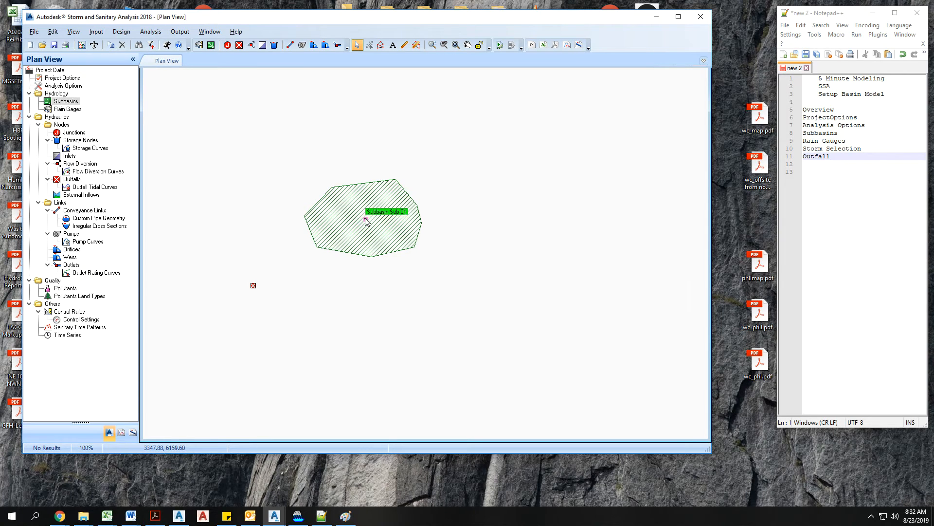
pyautogui.rightClick(365, 218)
pyautogui.click(387, 224)
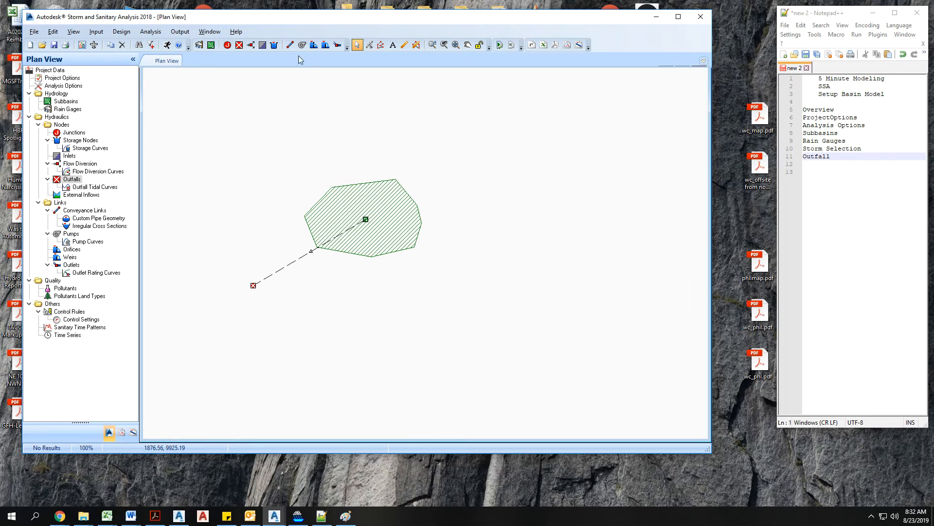
# Step: Run the analysis and review the runoff summary in the subbasin's properties
pyautogui.click(167, 45)
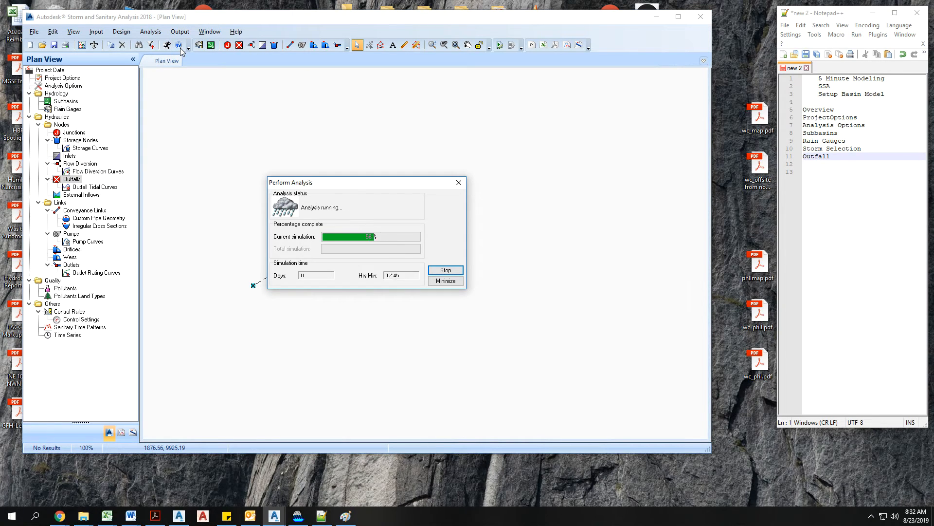
pyautogui.click(366, 221)
pyautogui.doubleClick(366, 221)
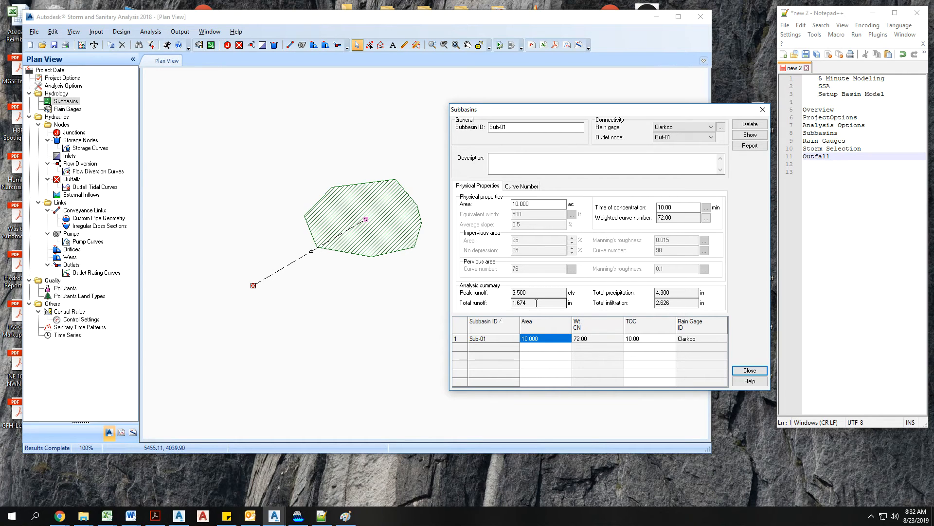
pyautogui.click(763, 109)
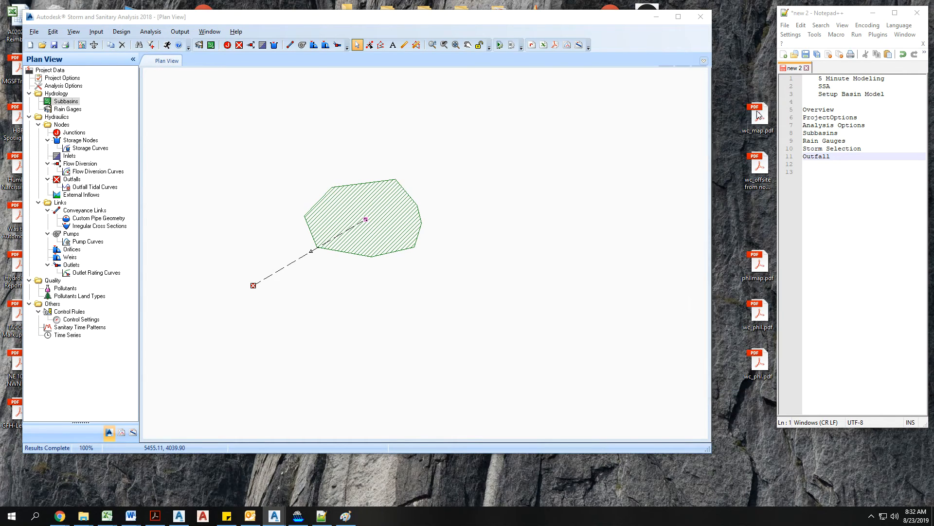
# Step: Set the curve number of subbasin Sub-01's full area to 90
pyautogui.doubleClick(366, 220)
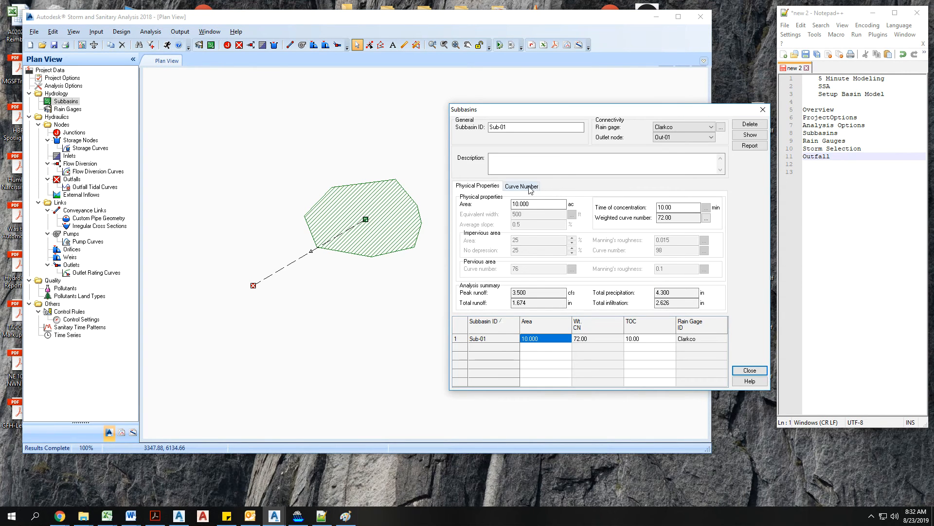
pyautogui.click(534, 185)
pyautogui.click(540, 225)
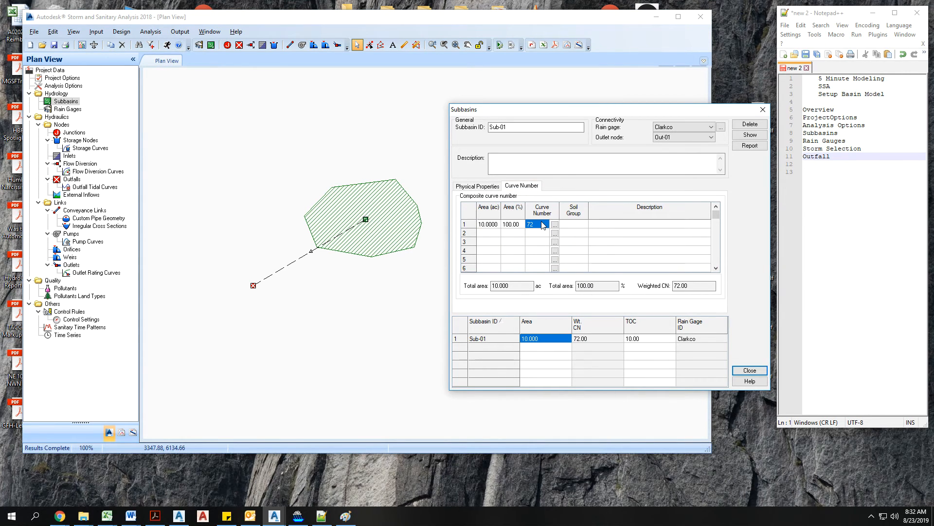
pyautogui.write('90')
pyautogui.click(742, 368)
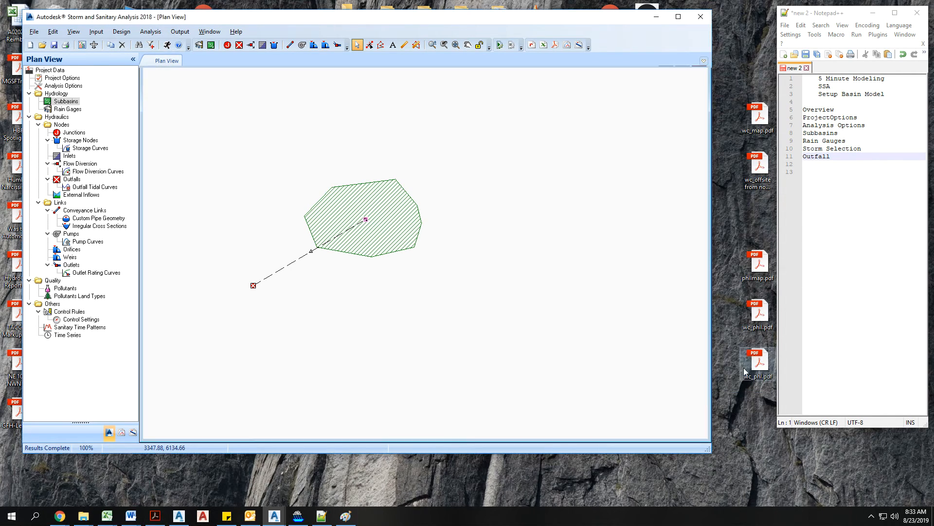
pyautogui.doubleClick(366, 213)
pyautogui.click(761, 110)
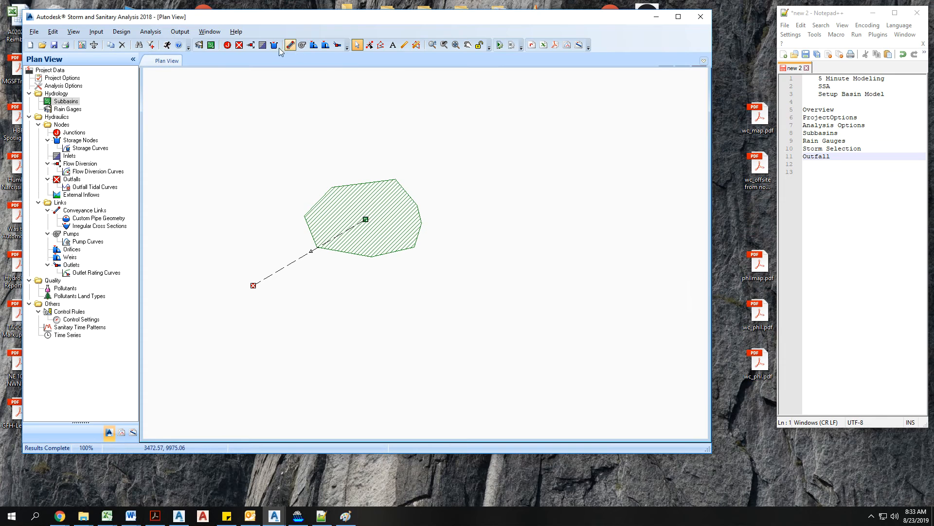
# Step: Rerun the analysis and review the subbasin's updated total and peak runoff
pyautogui.click(170, 45)
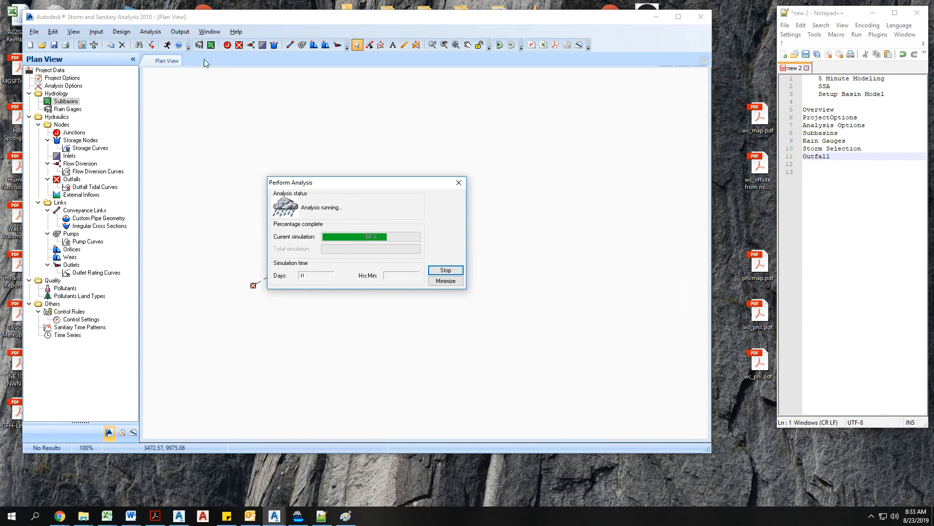
pyautogui.click(442, 280)
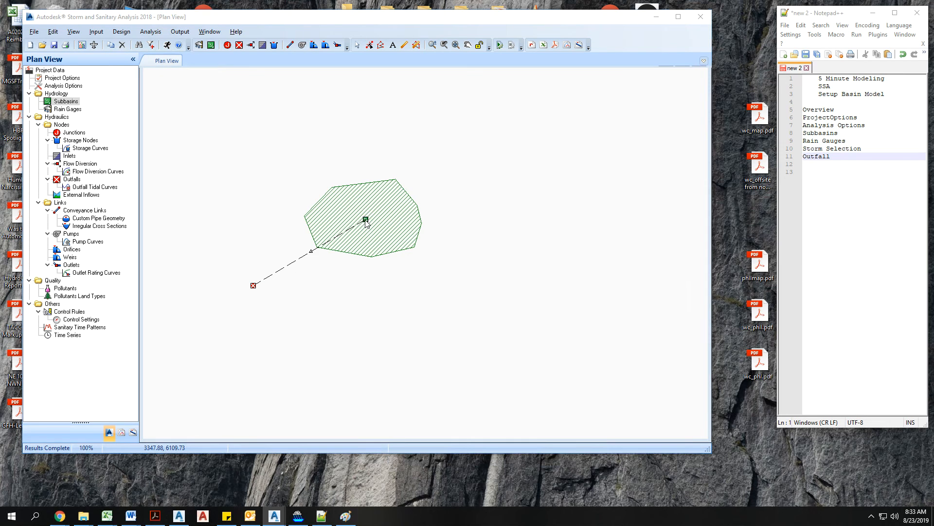
pyautogui.doubleClick(366, 220)
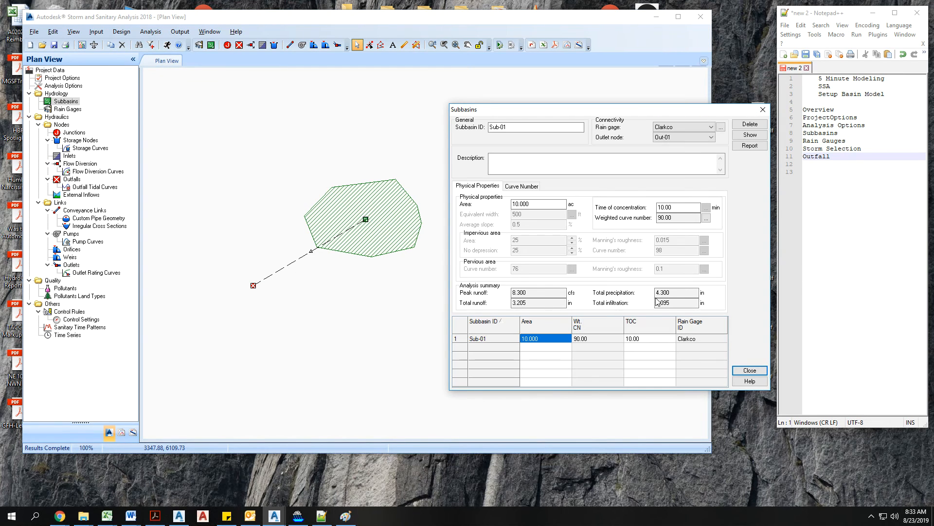
pyautogui.click(541, 303)
pyautogui.click(540, 295)
# Step: Generate the subbasin report in Excel, review it, discard it without saving and close the subbasin's properties
pyautogui.click(750, 147)
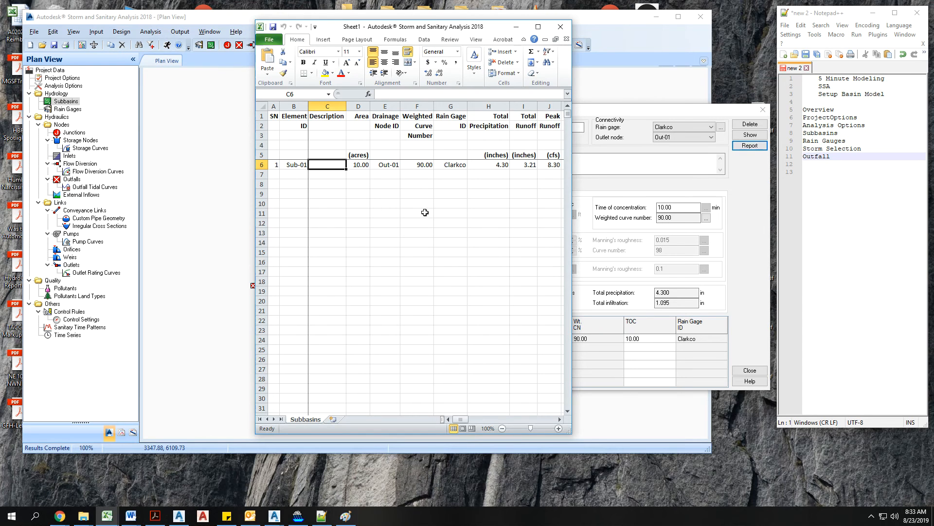
pyautogui.click(425, 213)
pyautogui.click(561, 27)
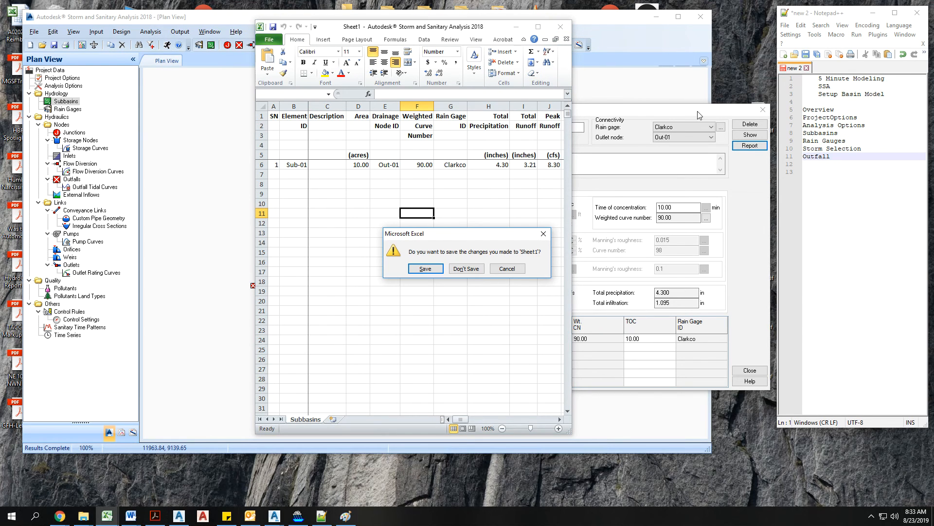
pyautogui.click(481, 267)
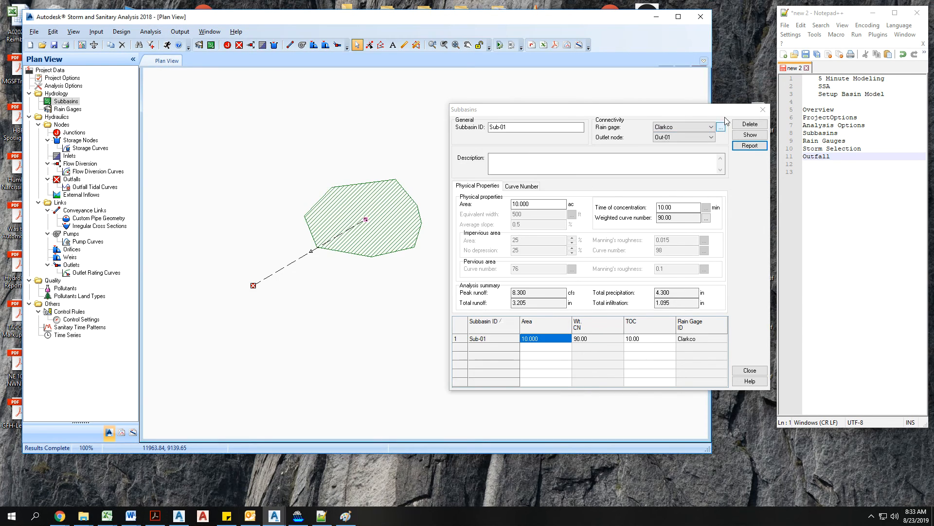
pyautogui.press('Escape')
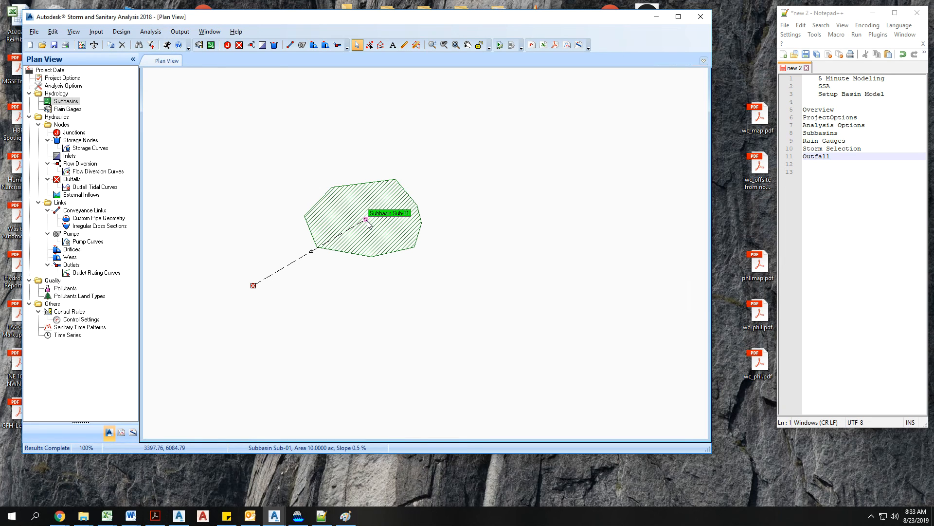
# Step: Open a time series plot of Sub-01's runoff and add its rainfall to the plot
pyautogui.click(567, 47)
pyautogui.click(38, 86)
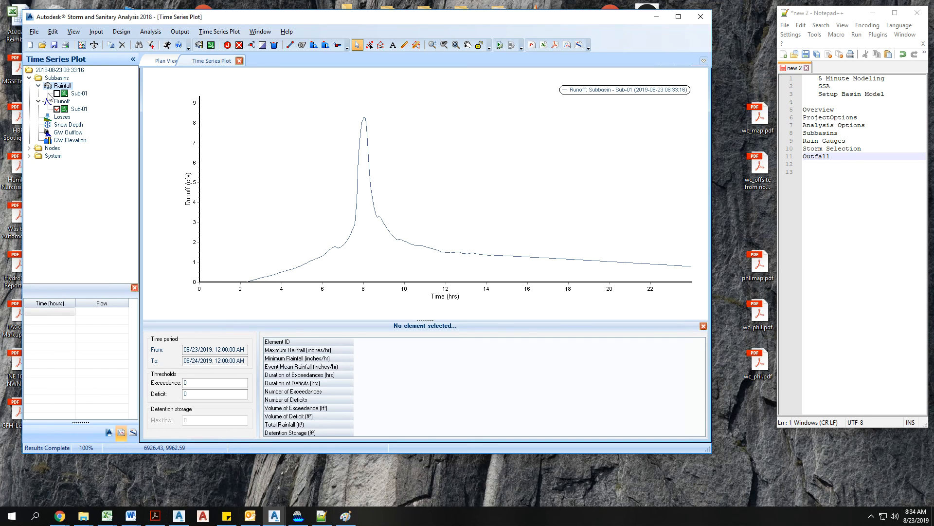
pyautogui.click(54, 95)
pyautogui.click(57, 93)
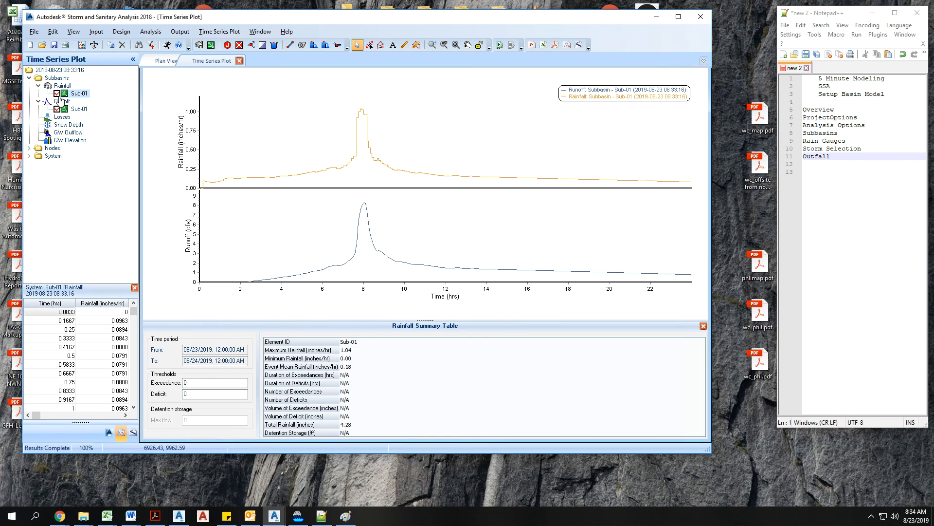